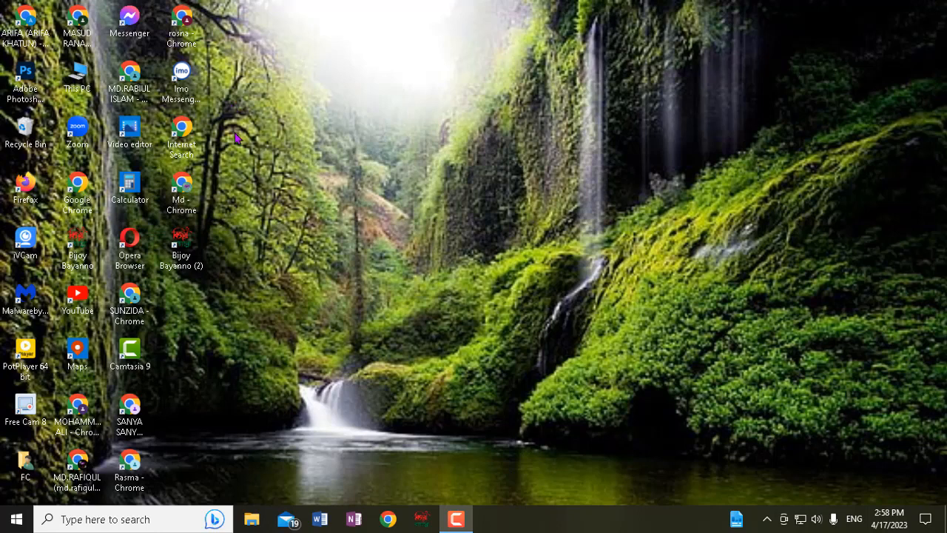
Launch Chrome from the profile shortcut beneath Internet Search on the desktop and go to canva.com.
click(185, 189)
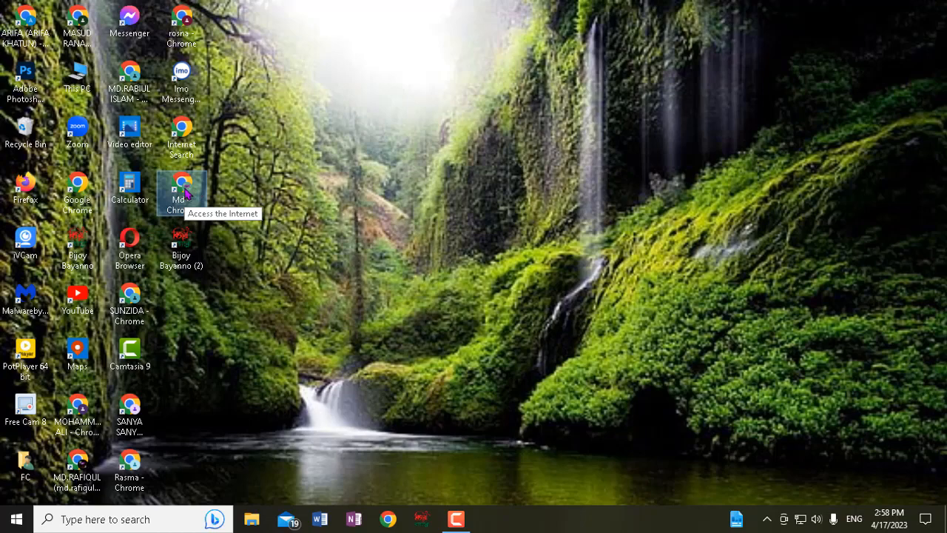
right_click(185, 191)
click(237, 151)
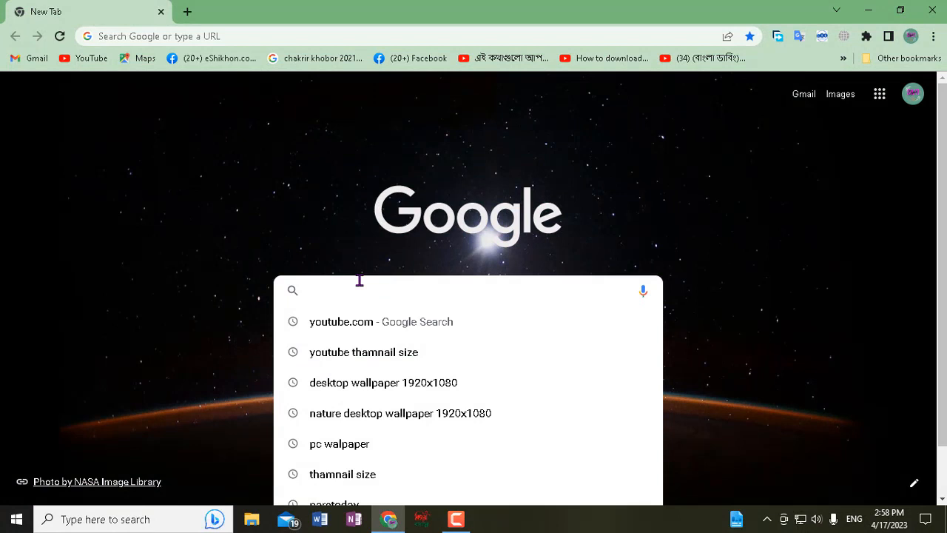
text(can)
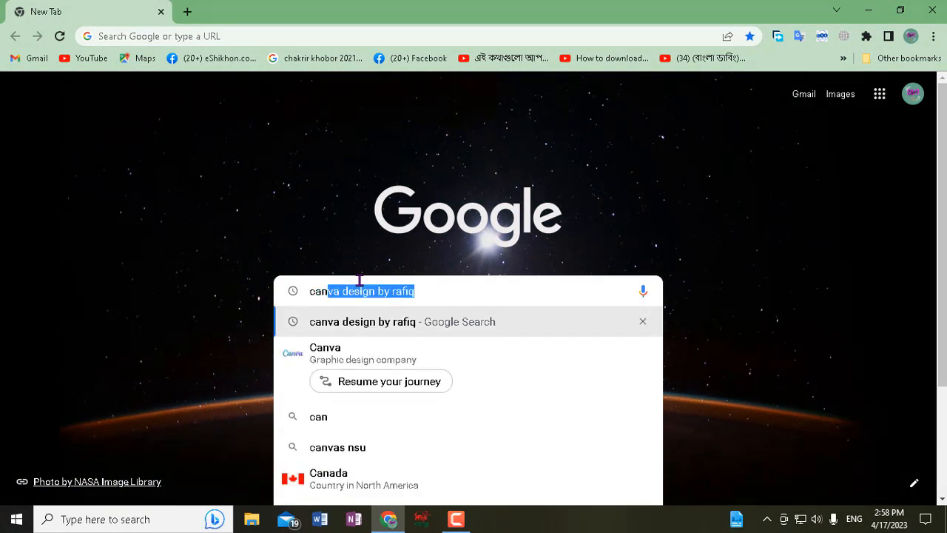
text(va)
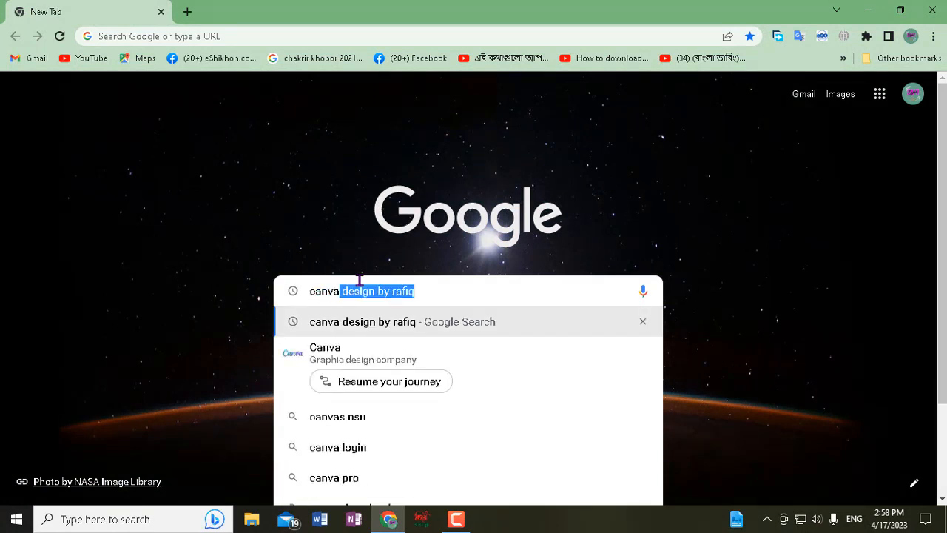
text(.co)
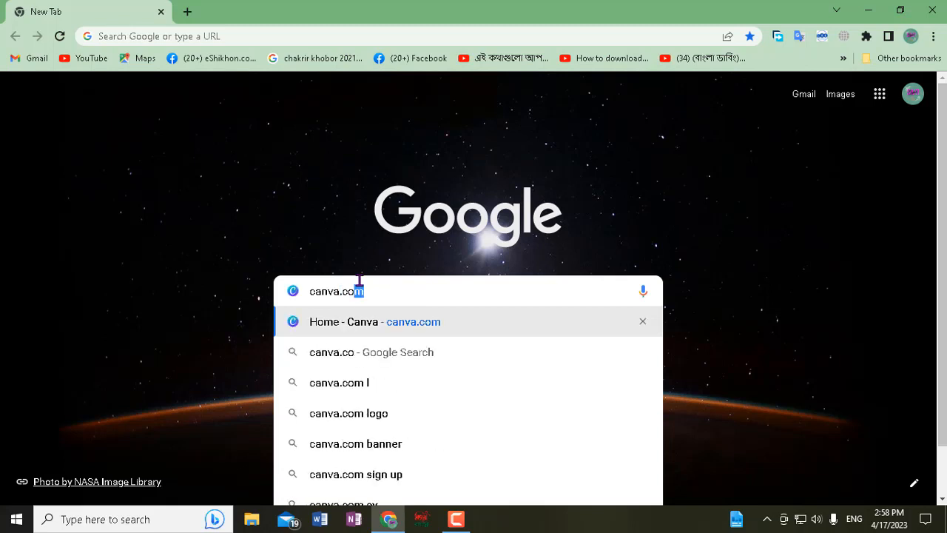
text(m)
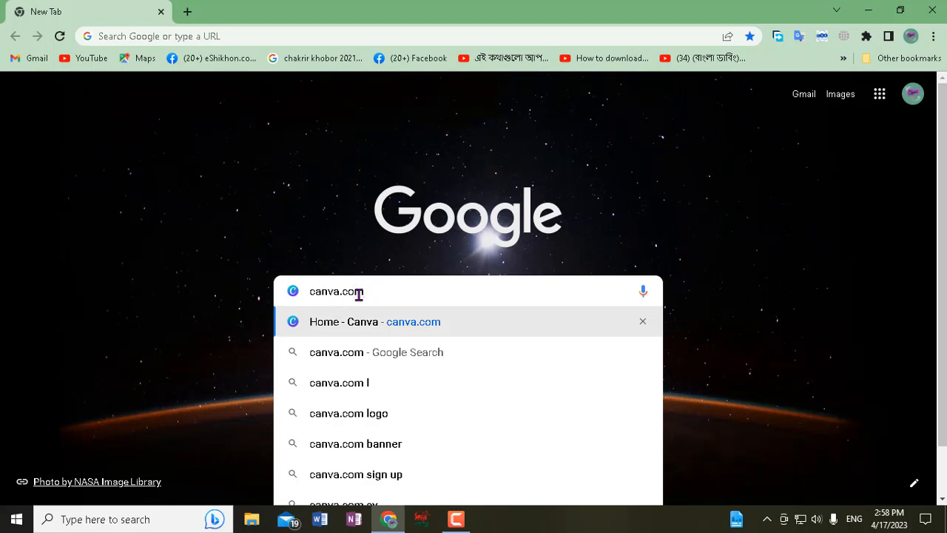
key(Return)
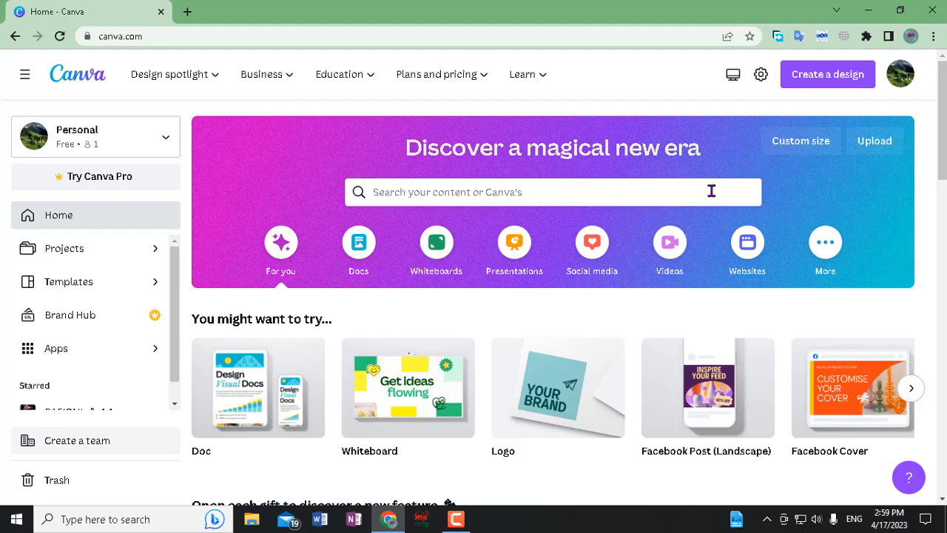
Search Canva's templates for "youtube logo".
click(441, 196)
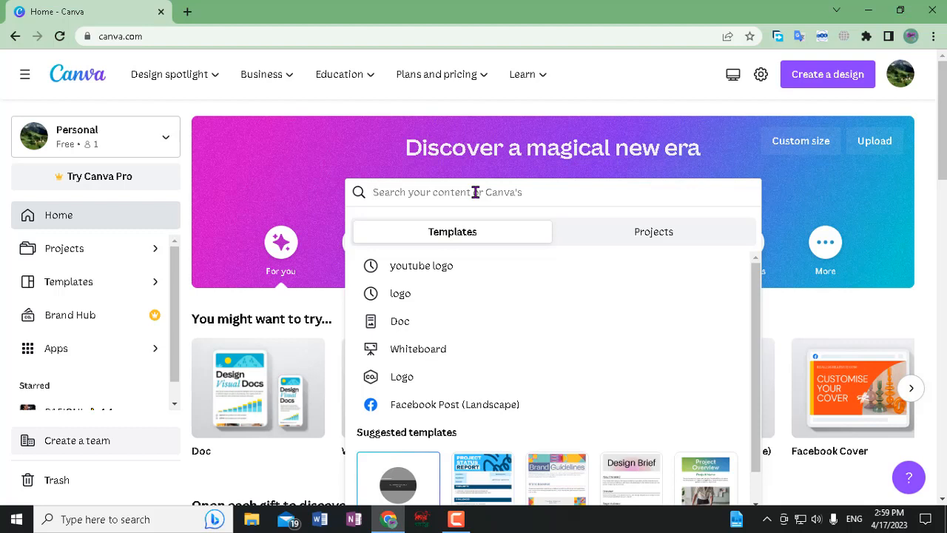
text(yo)
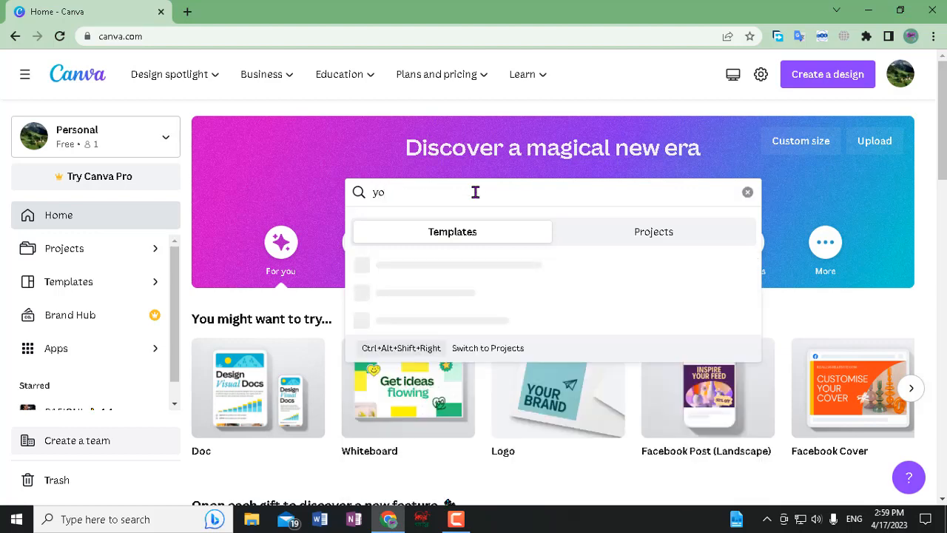
text(uyube)
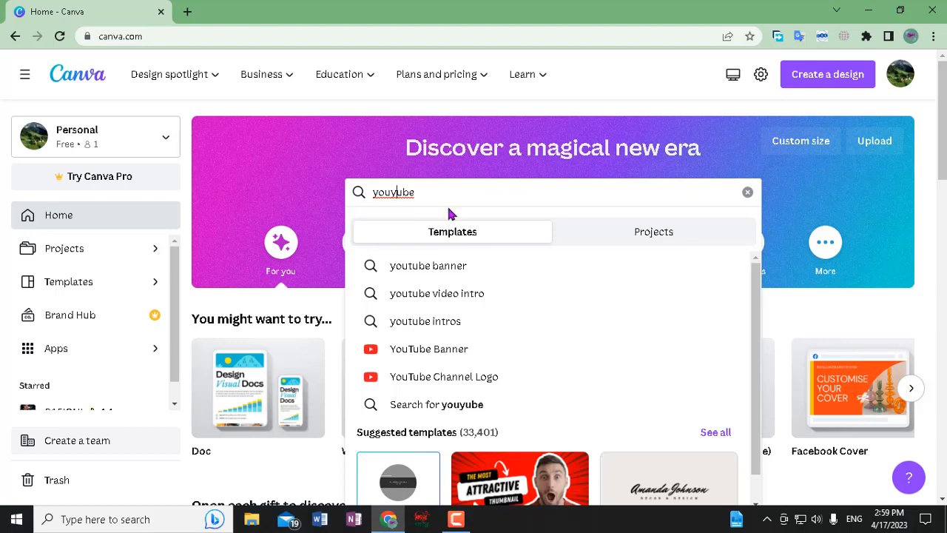
key(BackSpace)
text(tube lo)
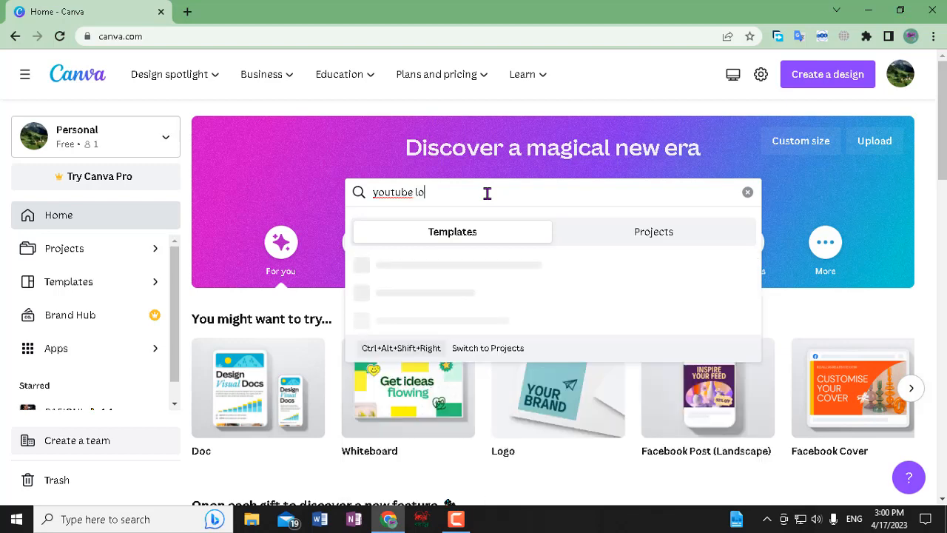
text(go)
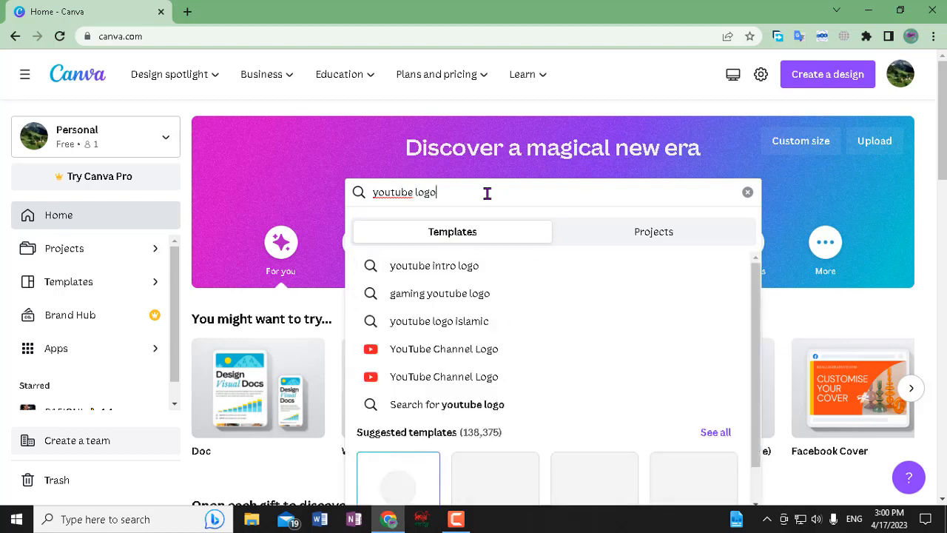
key(Return)
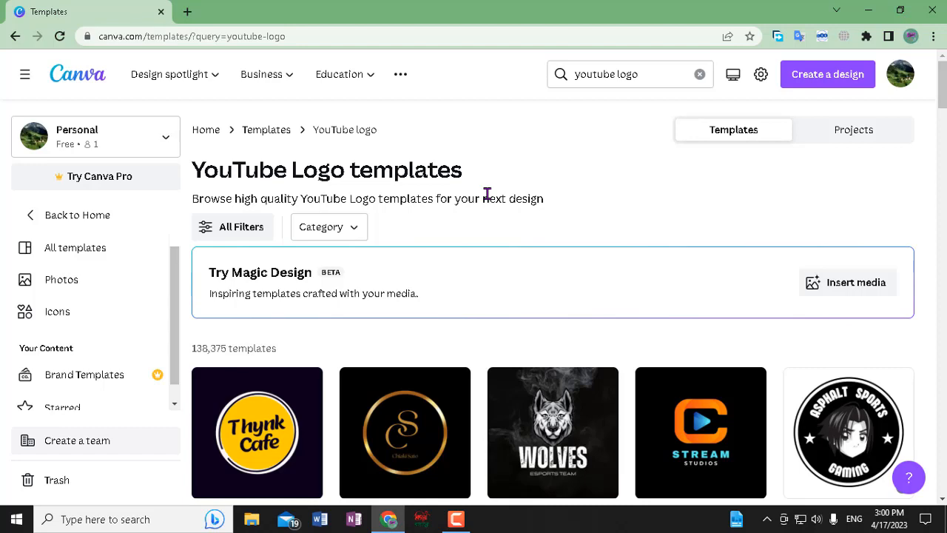
Browse the YouTube logo templates and examine which thumbnails carry a paid or Pro badge.
scroll(477, 379, down, 1)
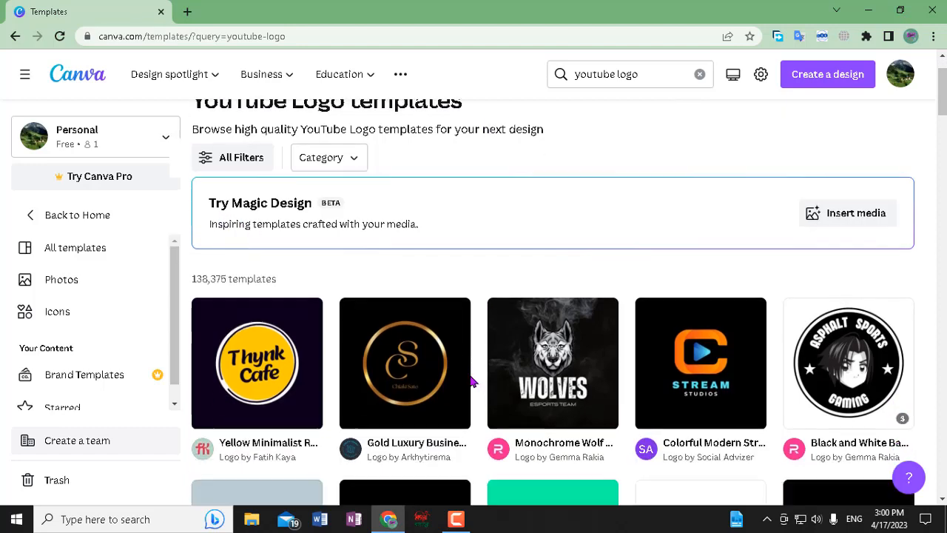
scroll(365, 366, up, 1)
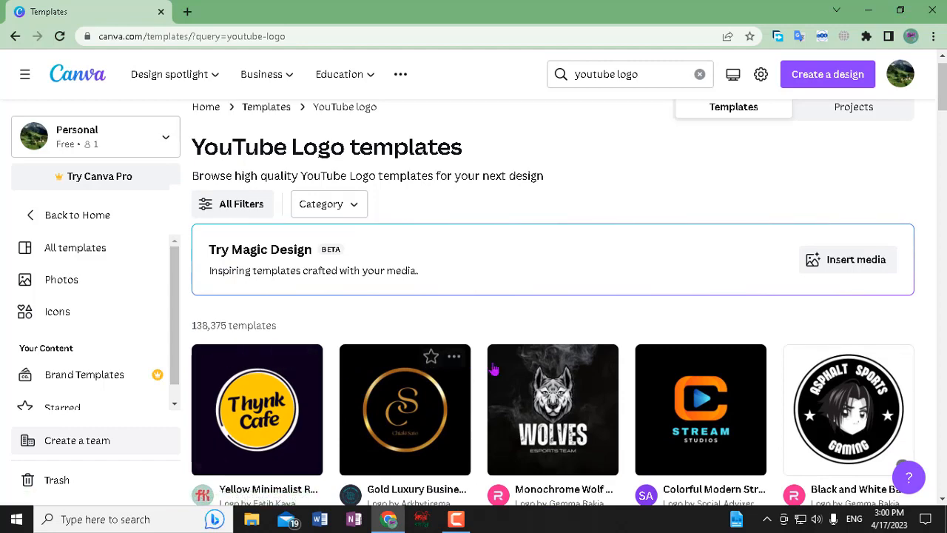
scroll(486, 377, down, 5)
scroll(486, 377, down, 3)
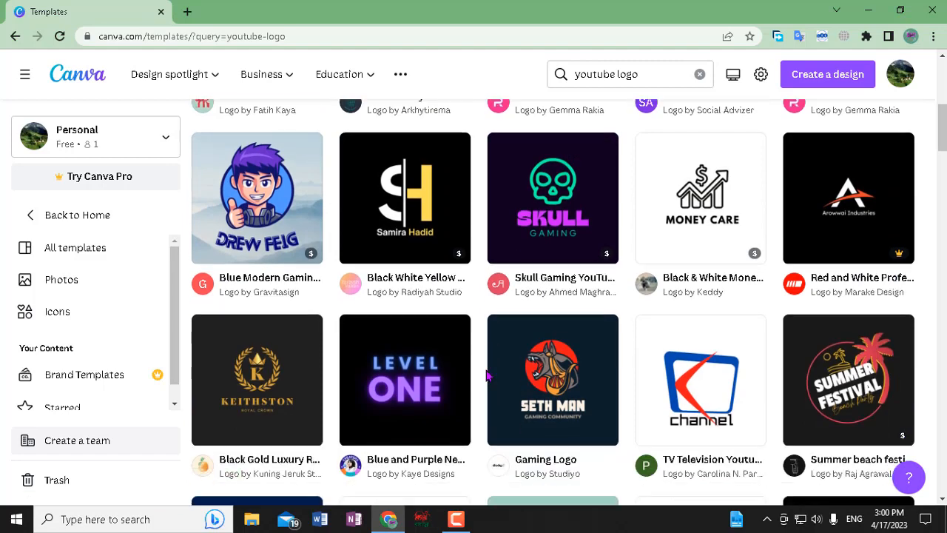
scroll(477, 388, down, 3)
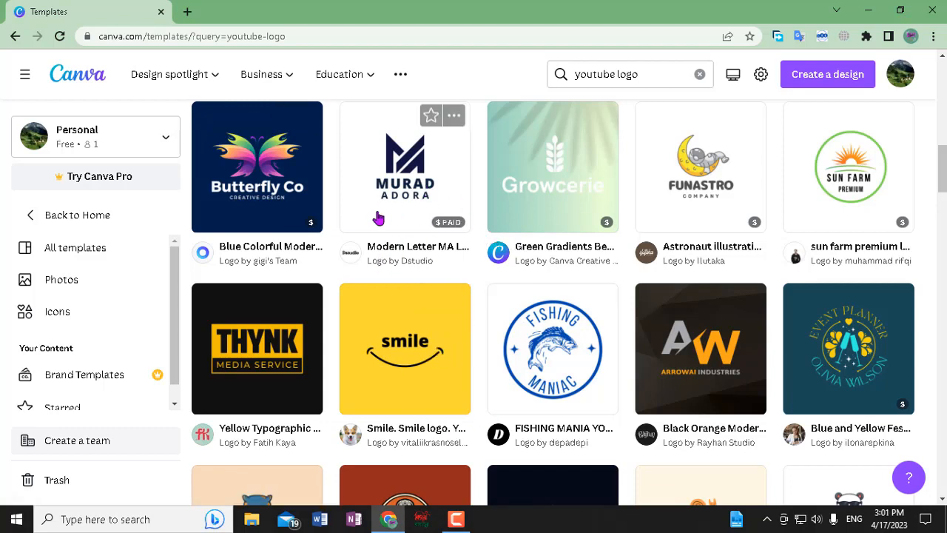
scroll(383, 245, up, 1)
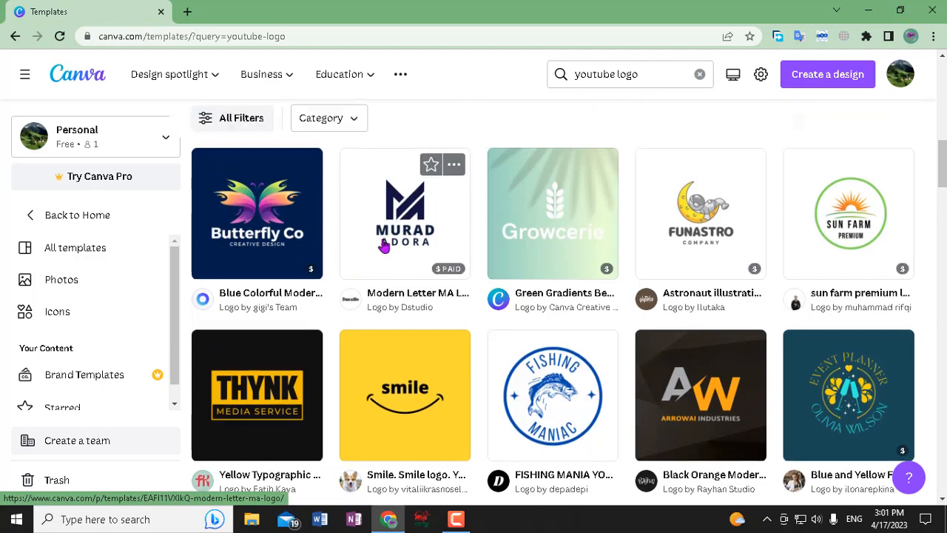
scroll(384, 246, up, 1)
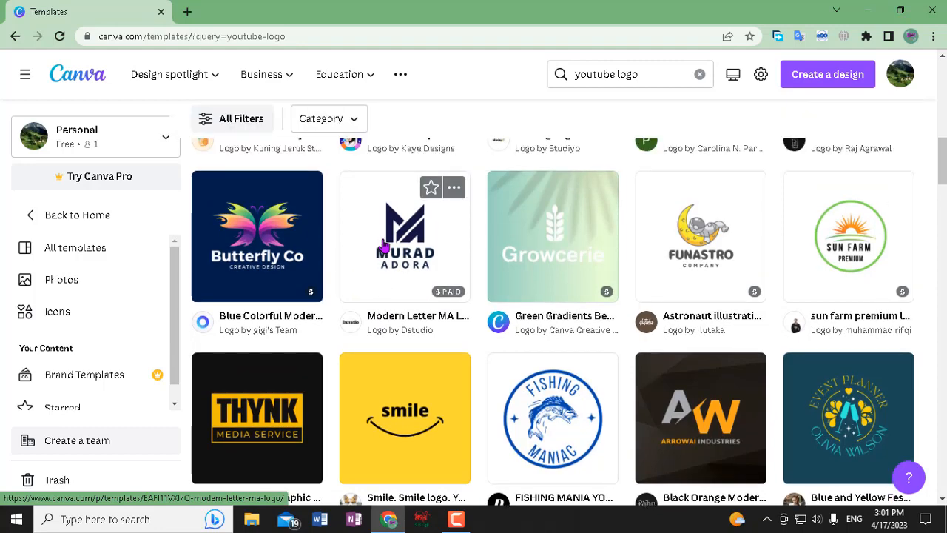
scroll(383, 246, down, 1)
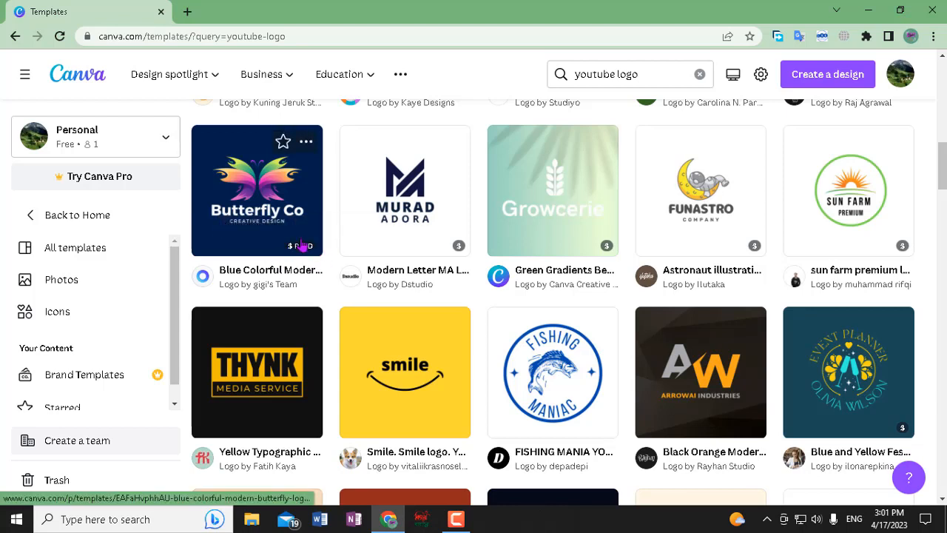
Mark the two paid badges and the Brand Templates crown with red arrows in a screen capture, and discard the capture.
key(super+shift+s)
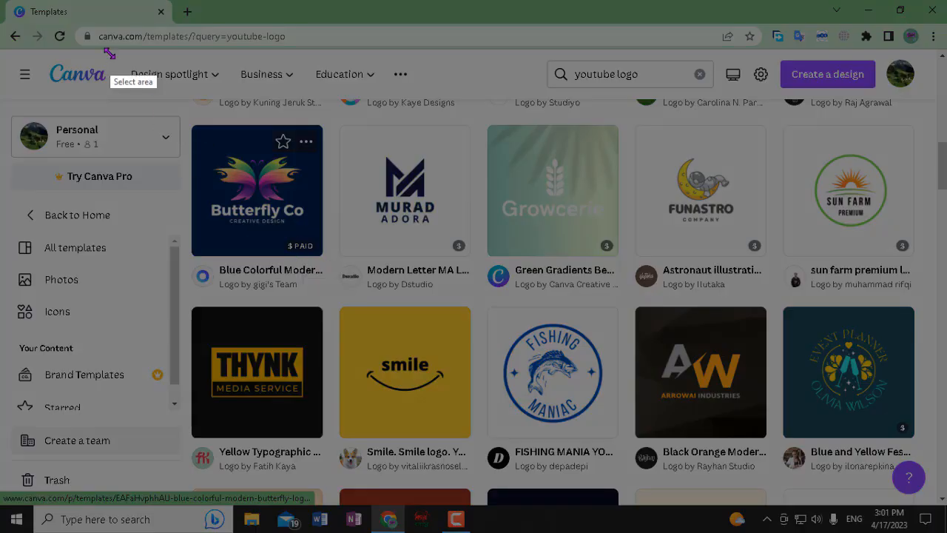
drag(109, 54, 838, 462)
click(851, 367)
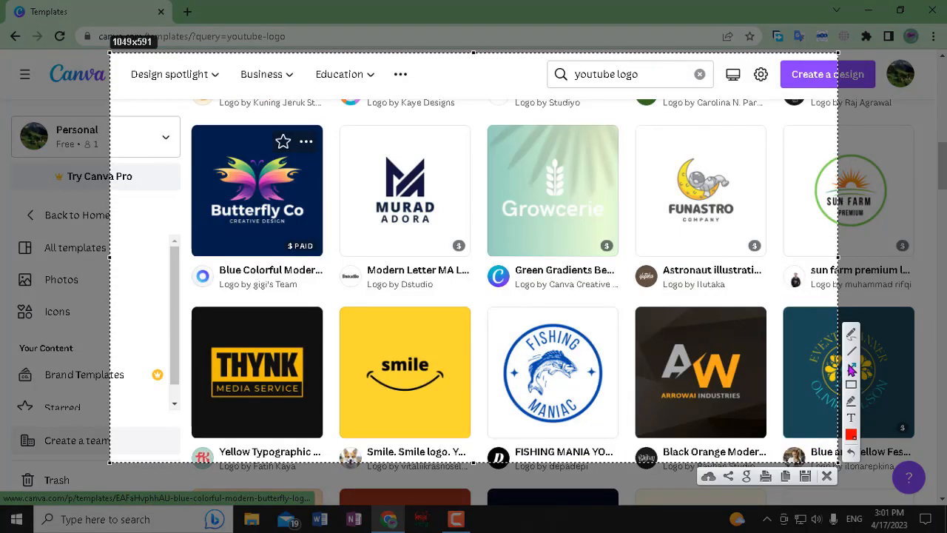
drag(302, 387, 305, 253)
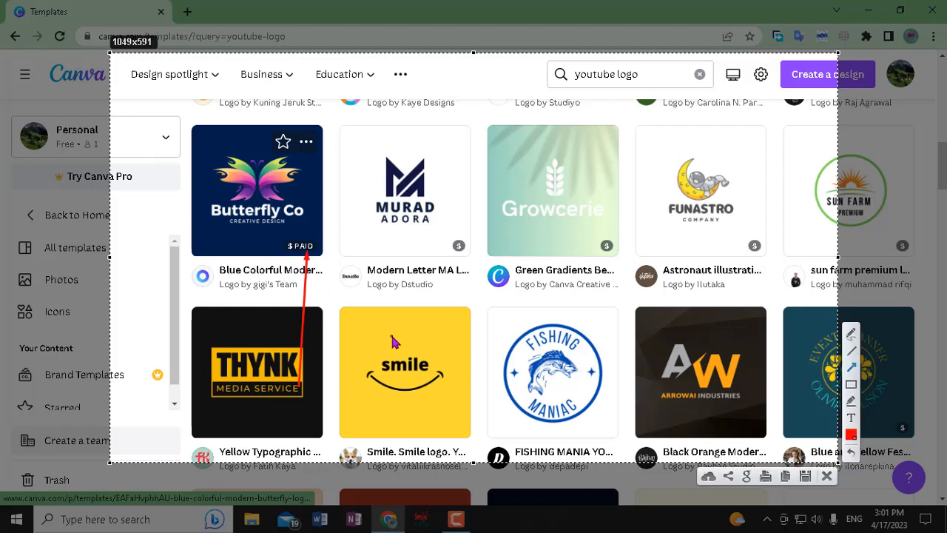
drag(426, 347, 458, 263)
drag(148, 437, 156, 374)
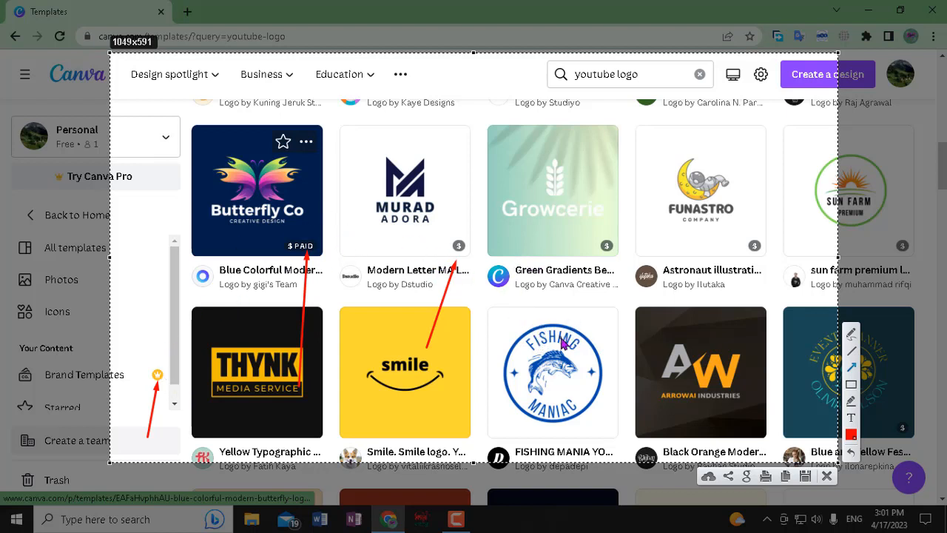
click(828, 476)
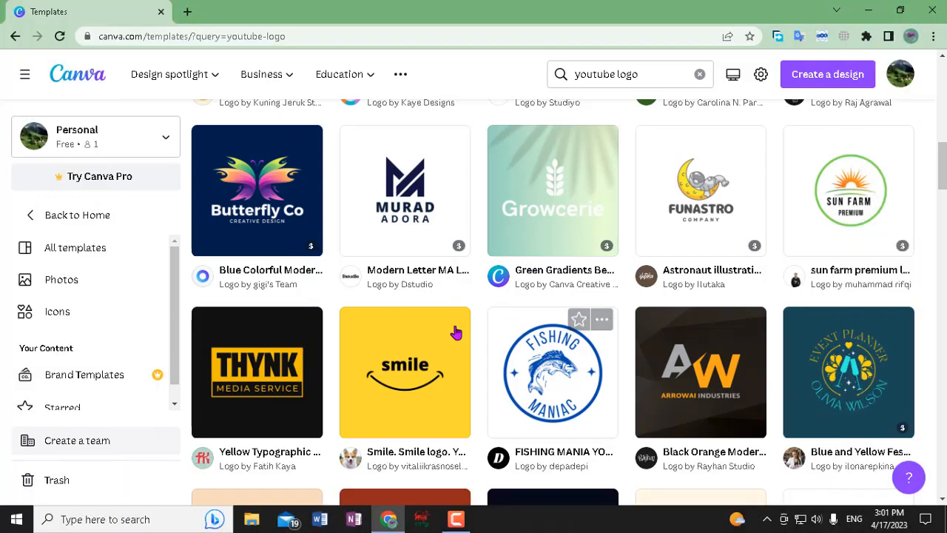
Look further through the YouTube logo templates for free designs, checking the paid badge on the Ndemi Studio logo.
scroll(411, 397, down, 3)
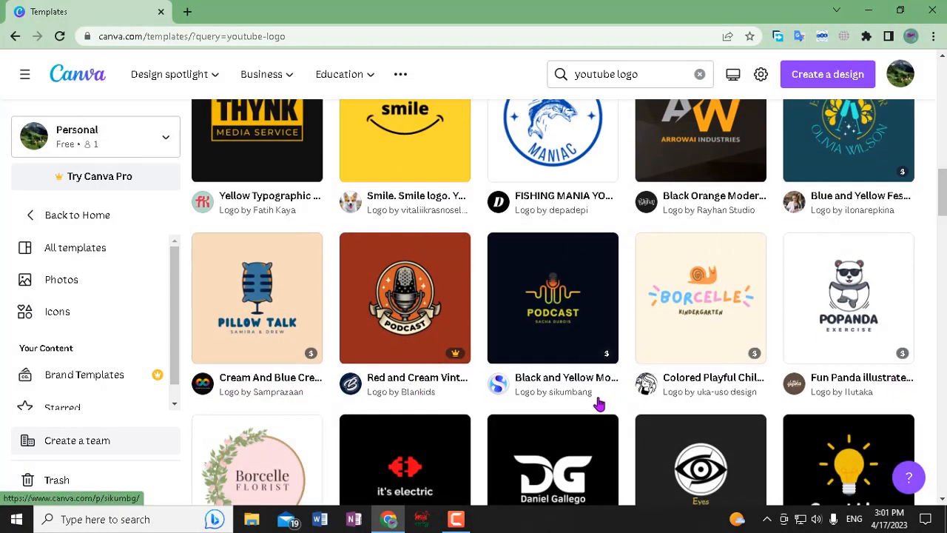
scroll(592, 403, down, 1)
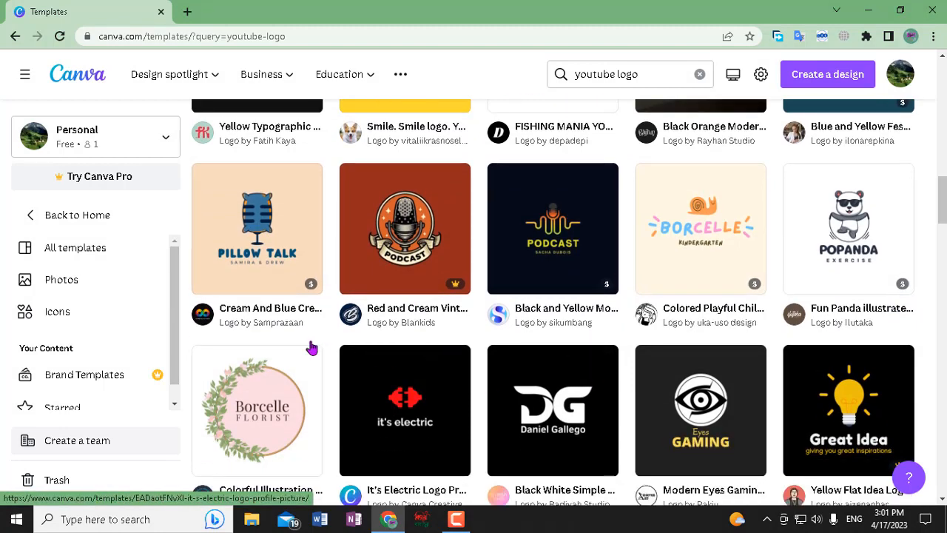
scroll(571, 403, down, 2)
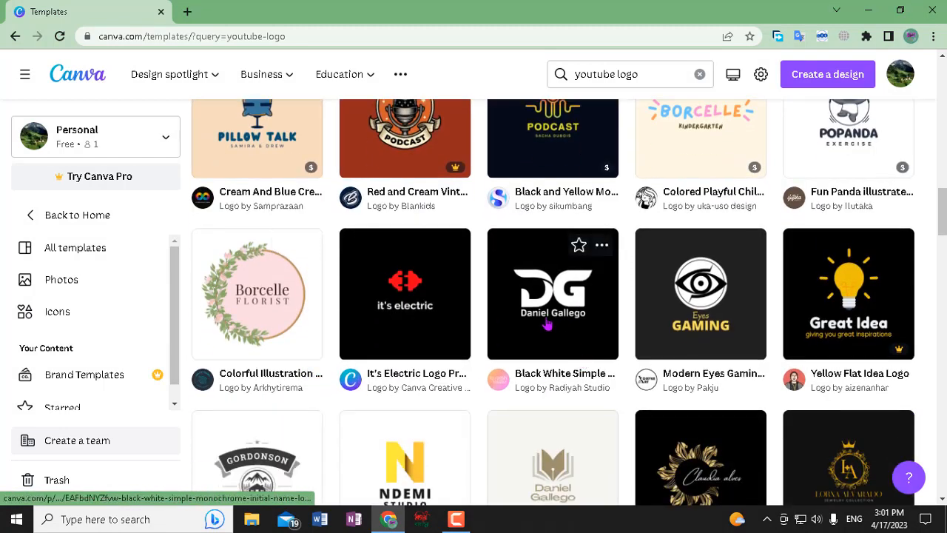
scroll(540, 330, down, 1)
scroll(406, 268, down, 1)
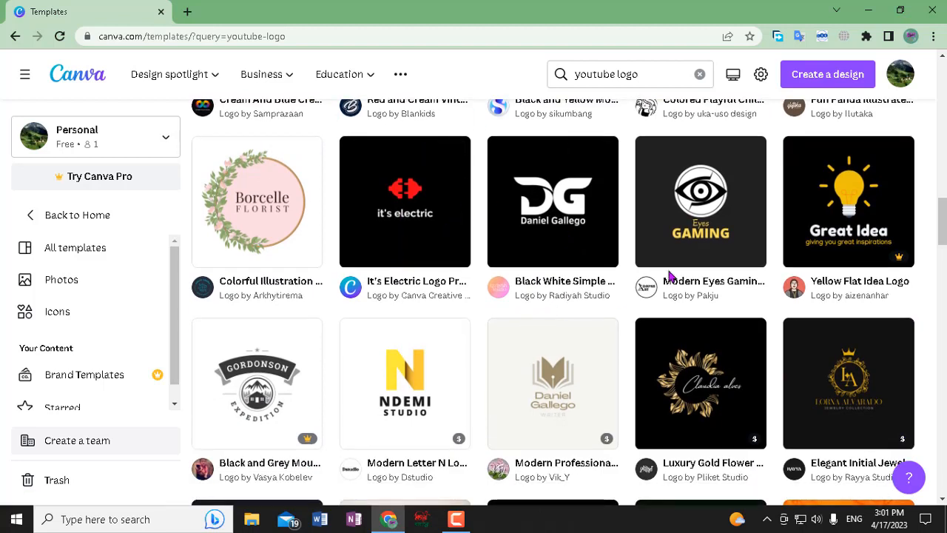
mouse_move(444, 440)
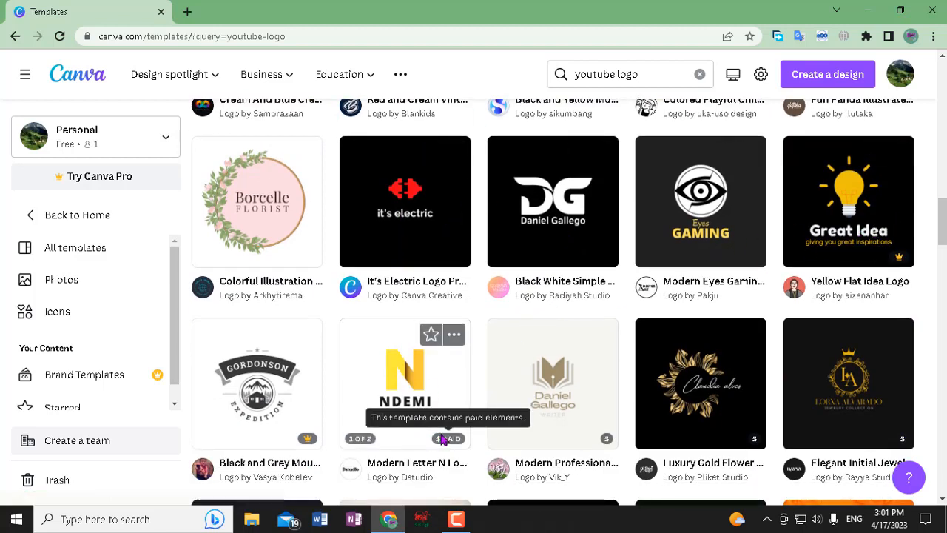
scroll(269, 422, down, 1)
scroll(364, 405, down, 1)
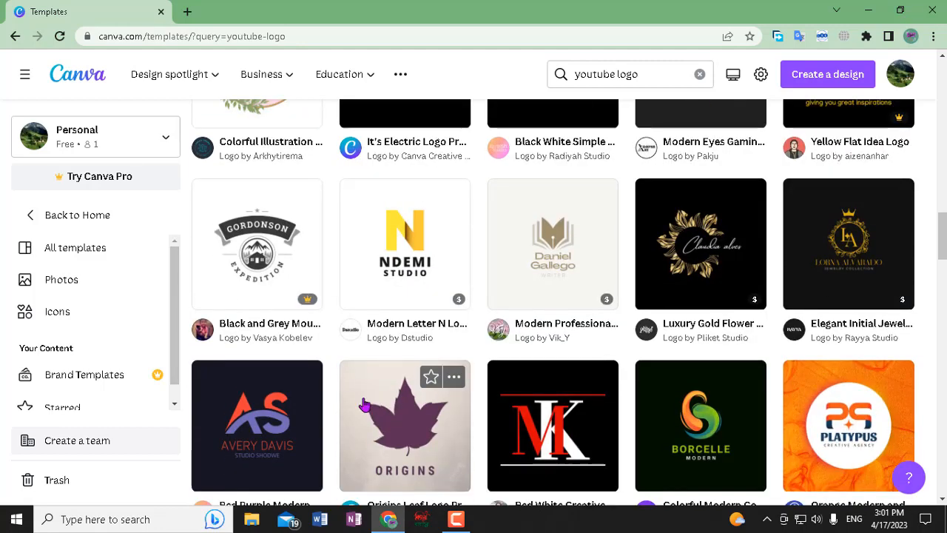
scroll(364, 405, down, 1)
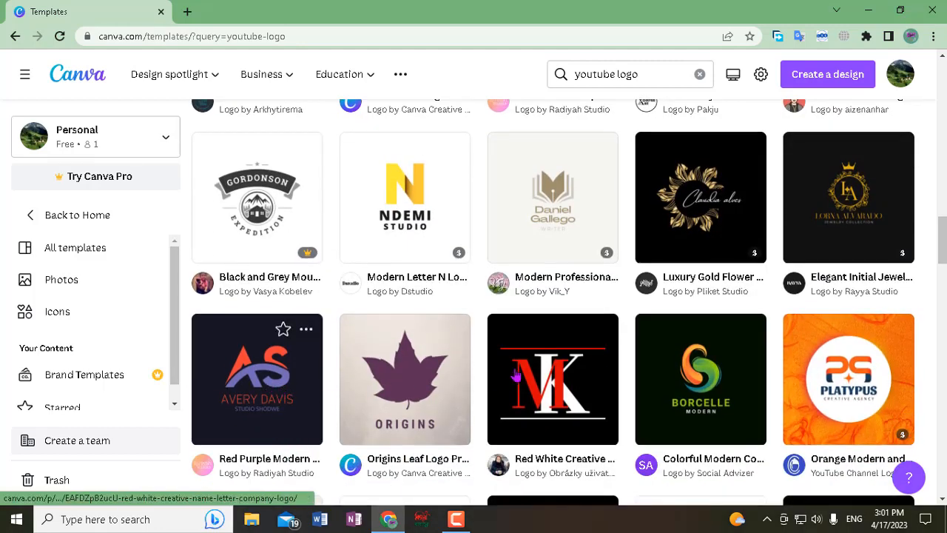
scroll(515, 376, down, 1)
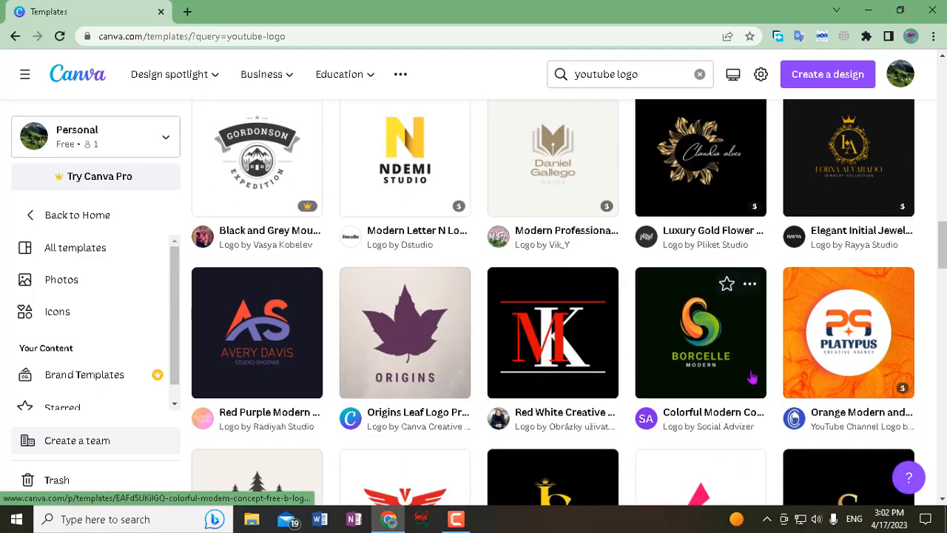
scroll(729, 399, up, 1)
scroll(716, 377, down, 1)
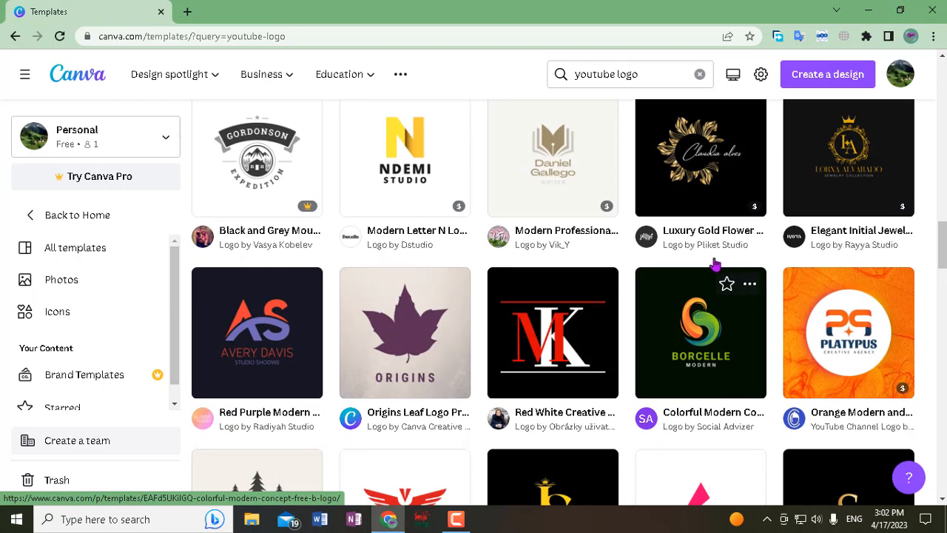
scroll(718, 339, down, 1)
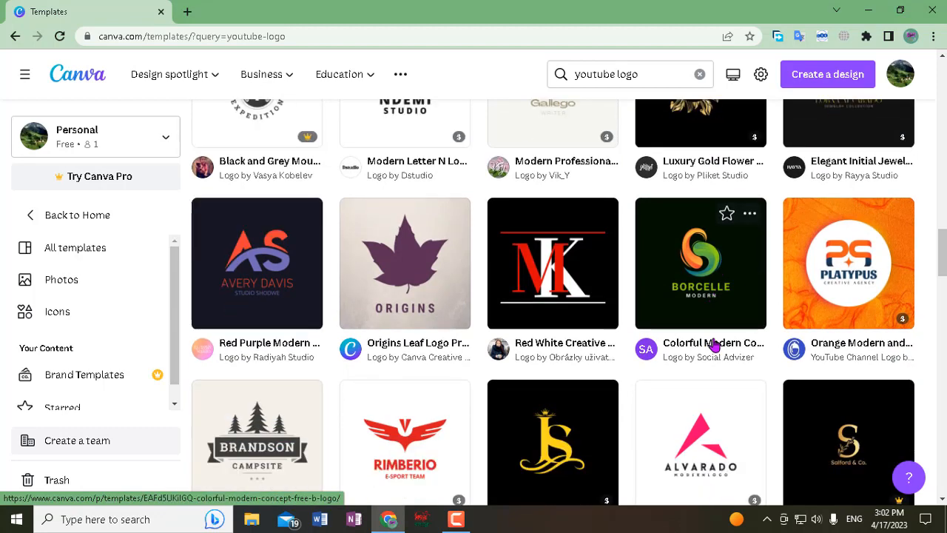
Find the free Modern Eyes Gaming Logo among the YouTube logo templates and open it for customizing.
scroll(712, 345, down, 1)
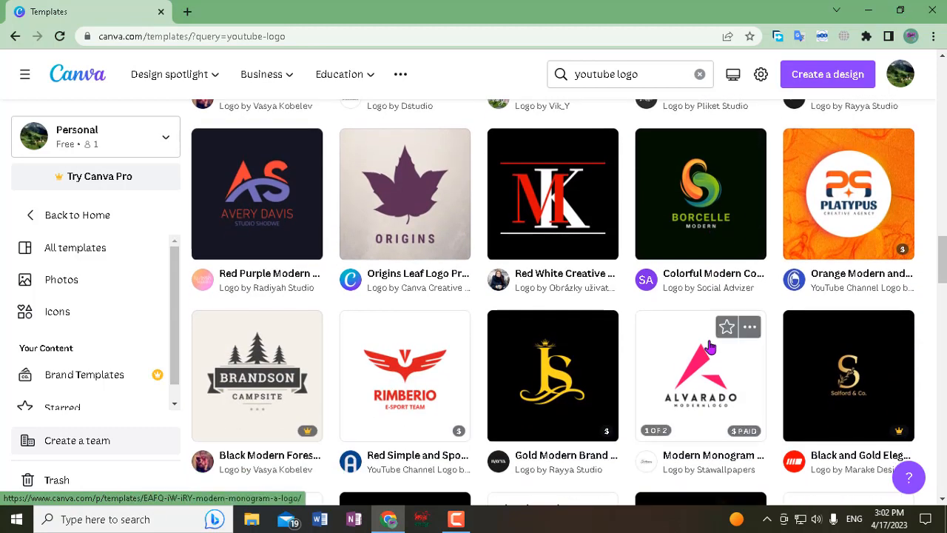
scroll(703, 326, up, 2)
scroll(699, 326, up, 5)
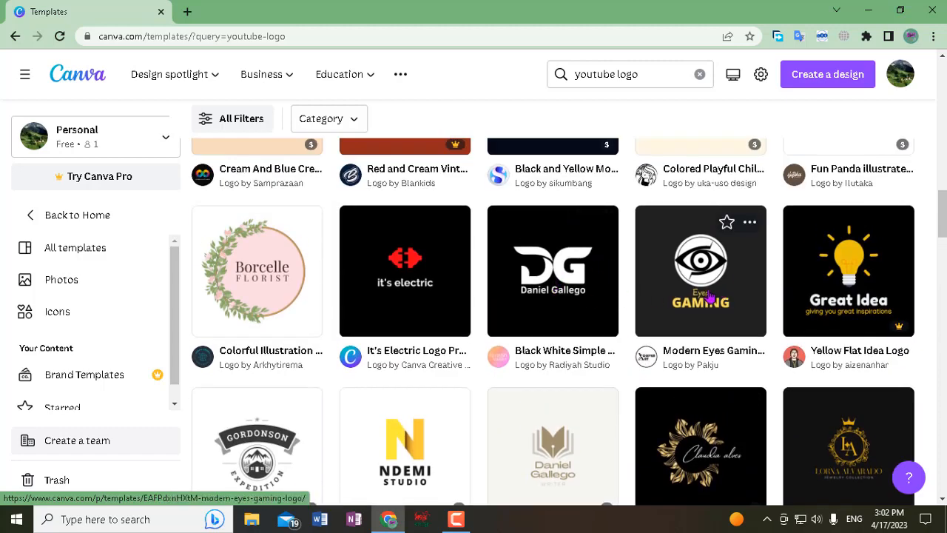
click(706, 293)
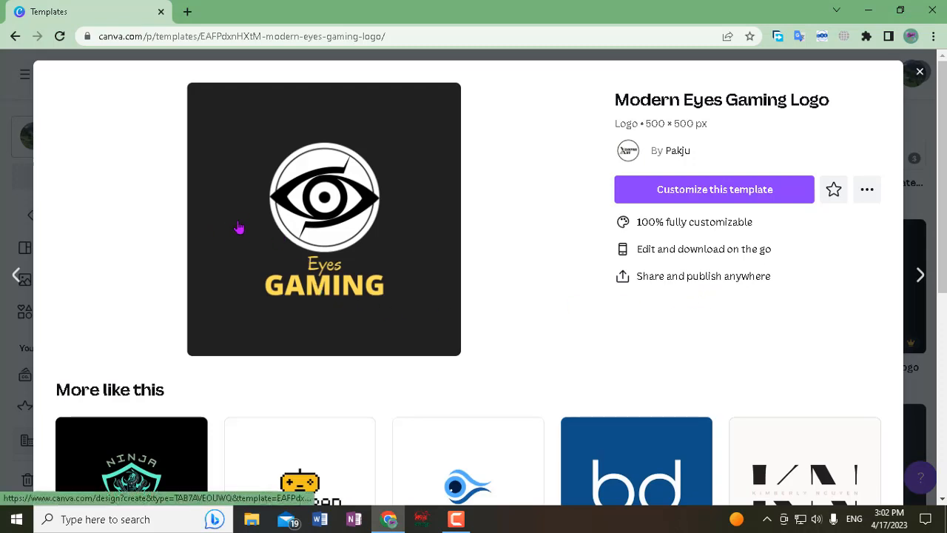
click(239, 228)
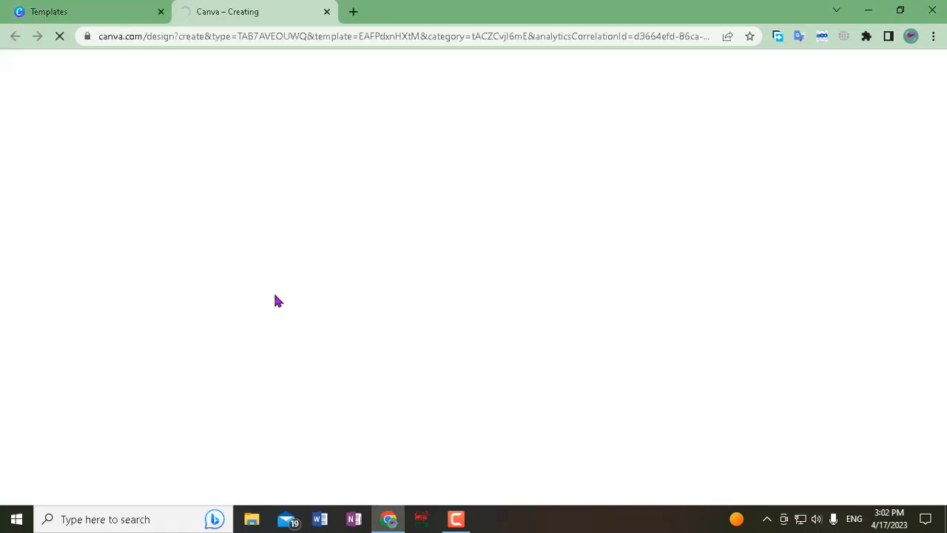
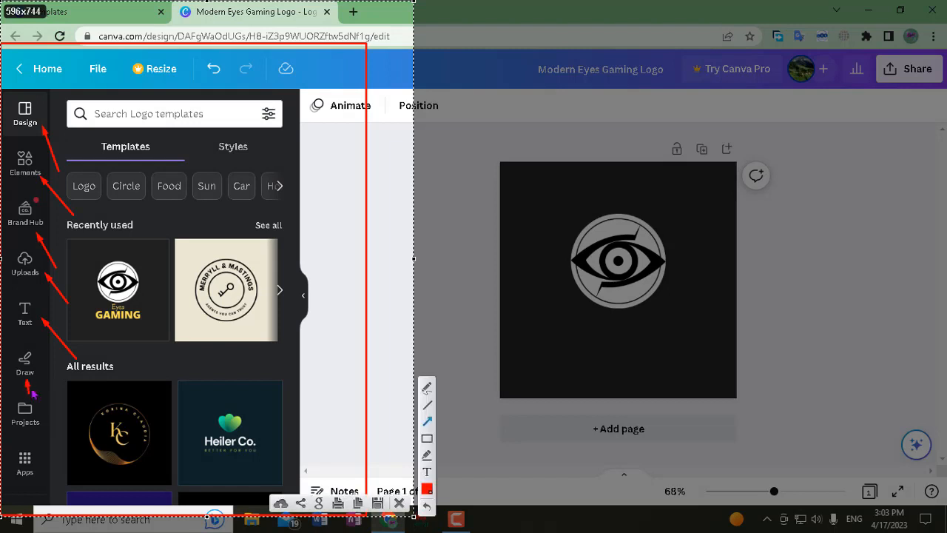
Add red arrows for Projects, Apps and the logo template search to the screen capture, and discard the capture.
drag(74, 479, 46, 424)
drag(65, 497, 27, 462)
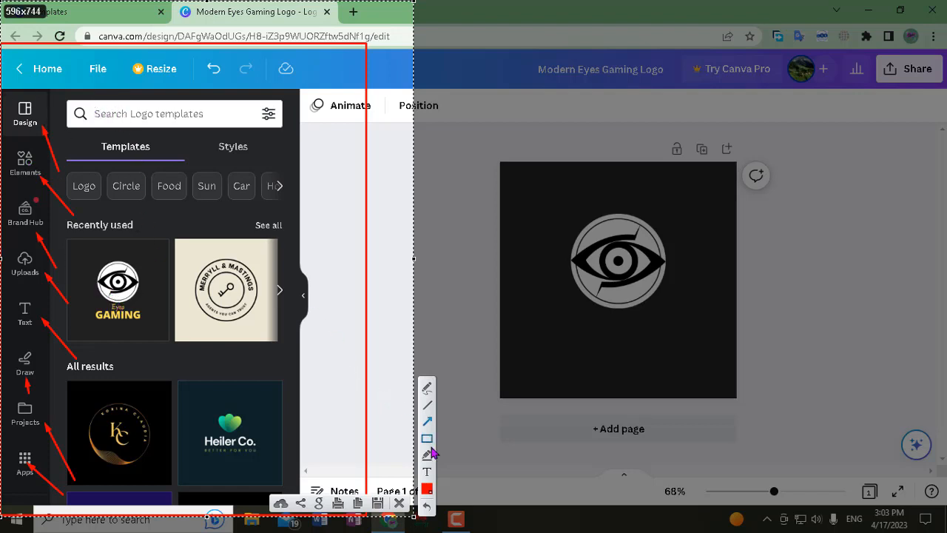
drag(72, 122, 212, 117)
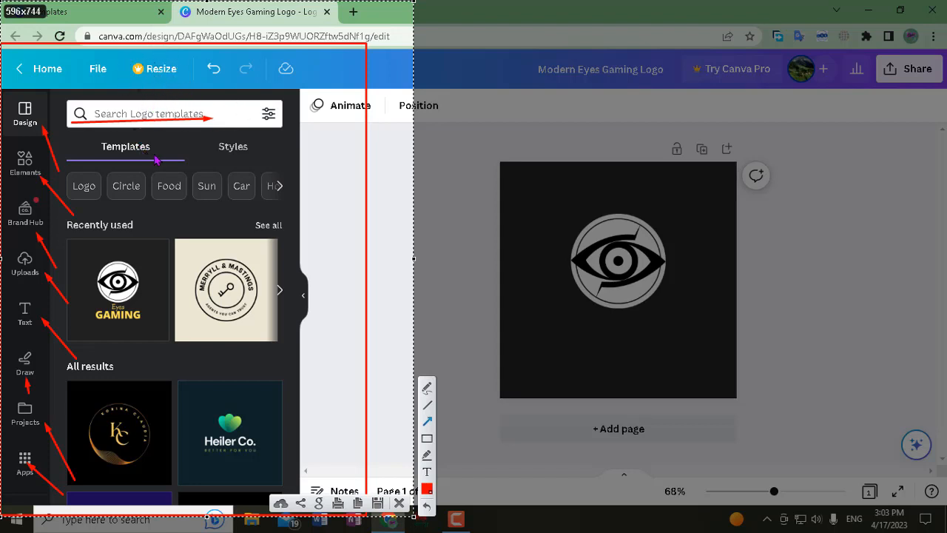
drag(202, 94, 211, 76)
drag(243, 108, 246, 81)
click(400, 506)
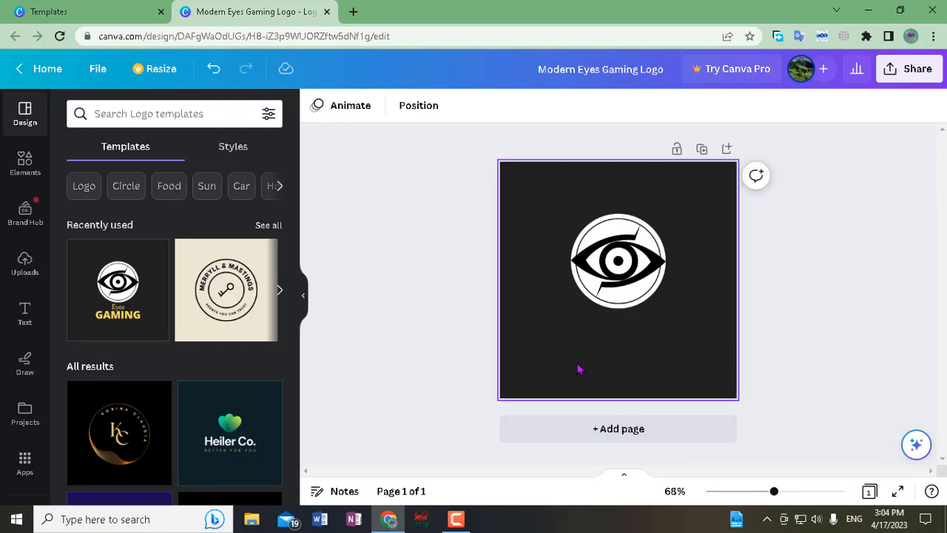
Show the text options, mark the three default text styles with a red rectangle and arrows in a screen capture, and discard it.
click(25, 314)
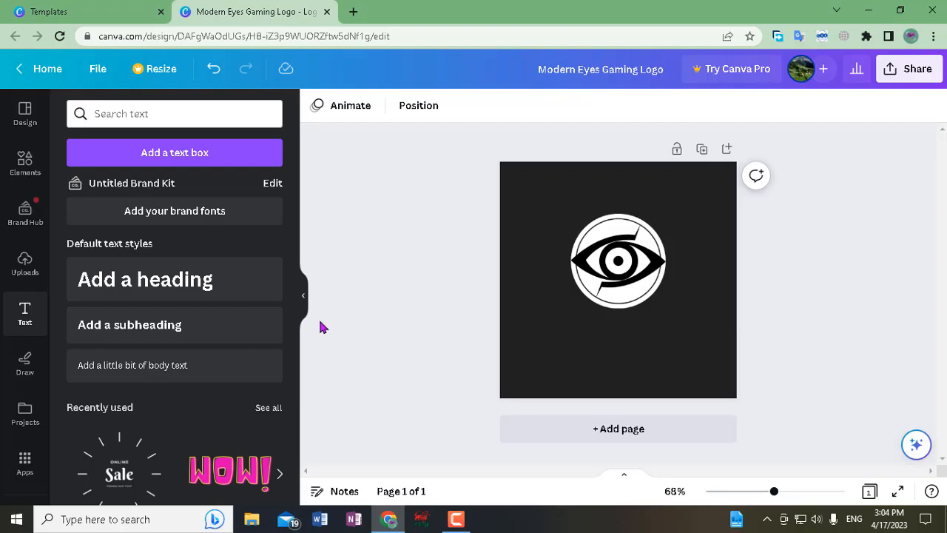
key(Print)
drag(21, 166, 413, 482)
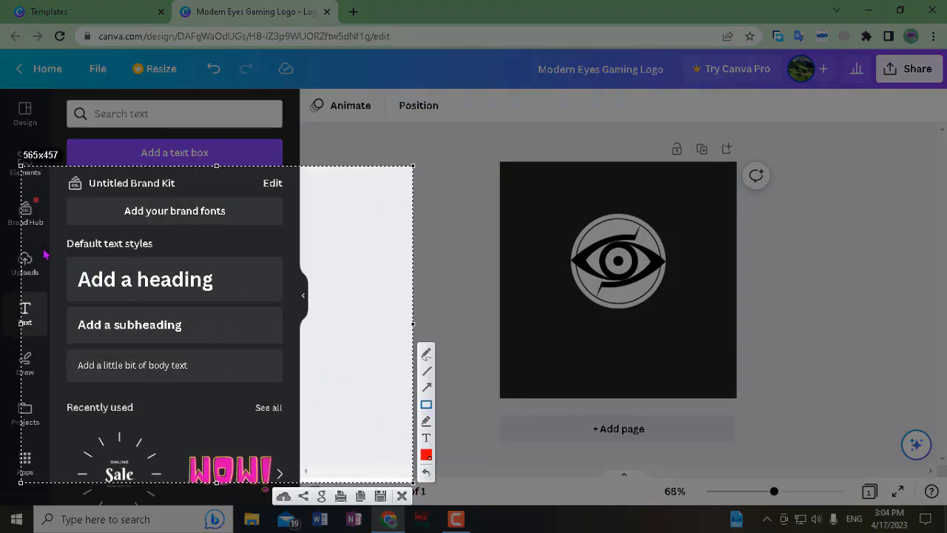
mouse_move(71, 255)
mouse_down()
mouse_move(108, 295)
mouse_move(238, 372)
mouse_move(276, 383)
mouse_up()
click(432, 388)
drag(66, 292, 202, 297)
drag(67, 341, 148, 331)
drag(83, 382, 124, 373)
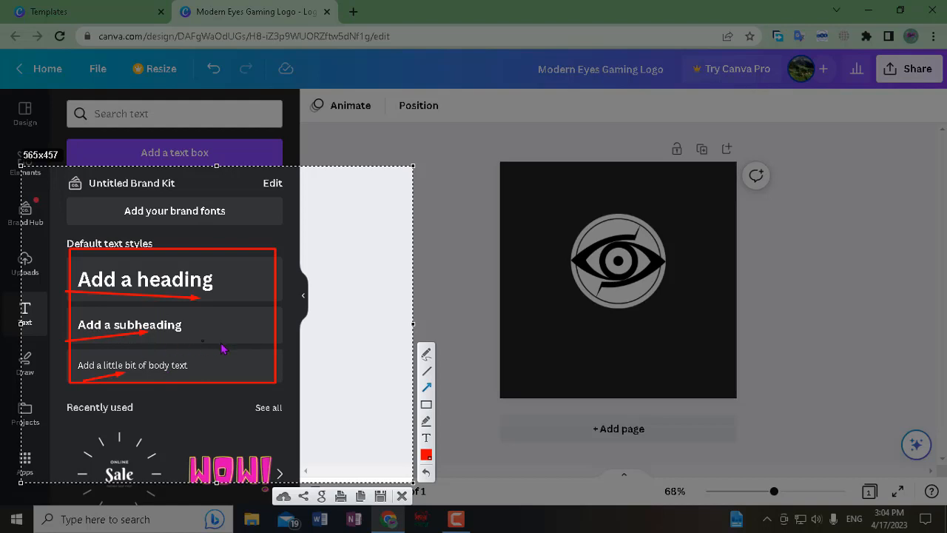
click(402, 495)
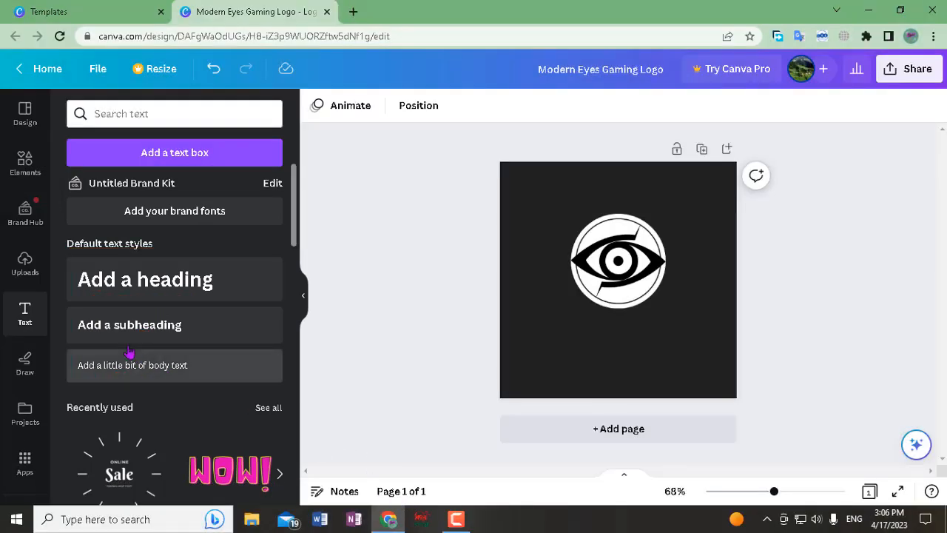
Add a subheading to the logo and move it below the eye emblem.
click(126, 323)
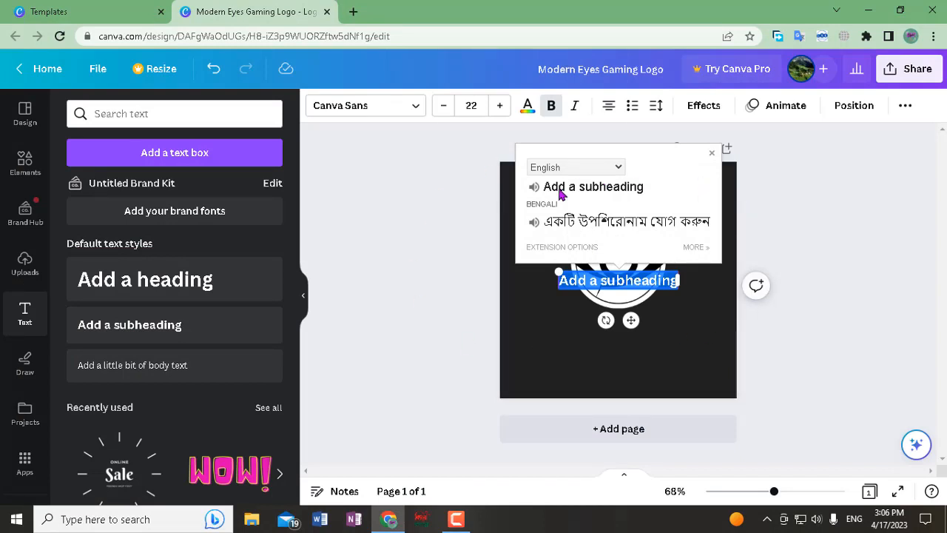
click(630, 320)
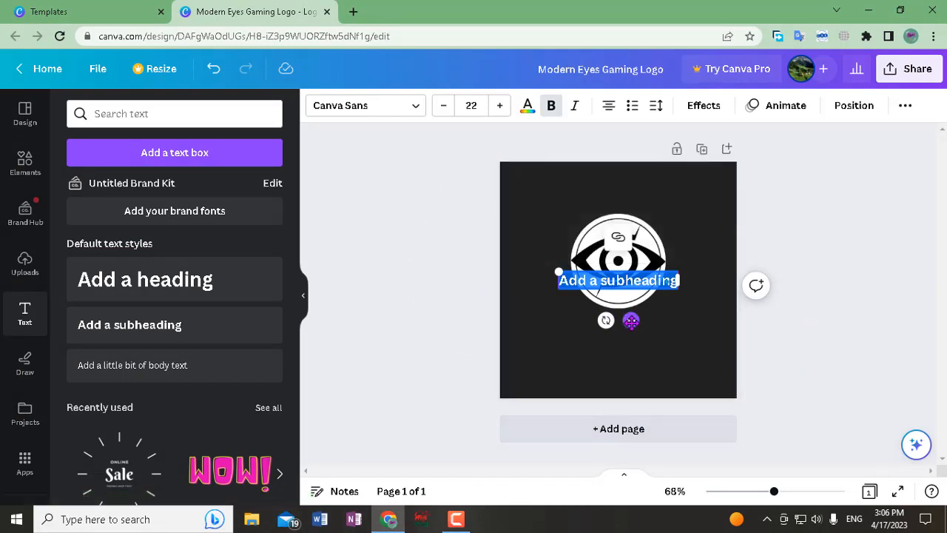
drag(631, 321, 638, 371)
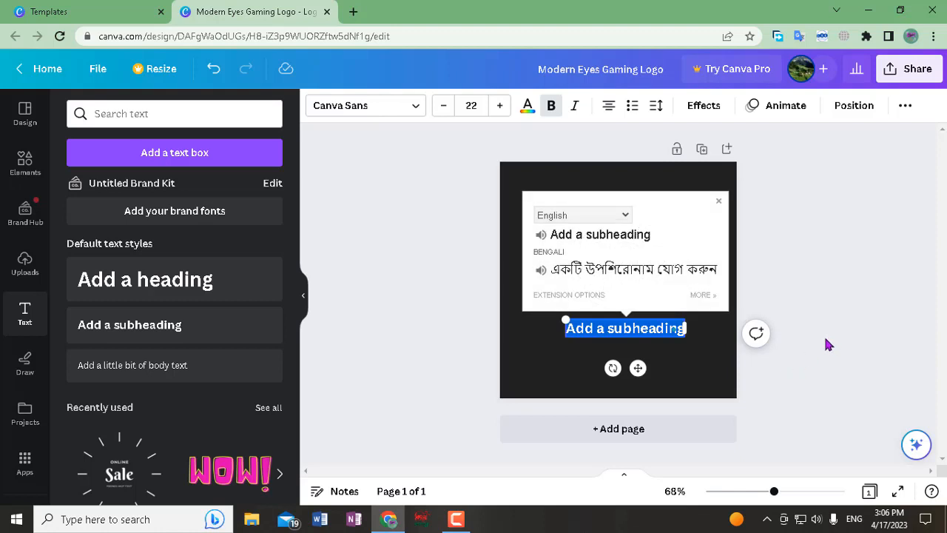
Replace the subheading's placeholder text with the channel name ending in "Vlogs".
key(BackSpace)
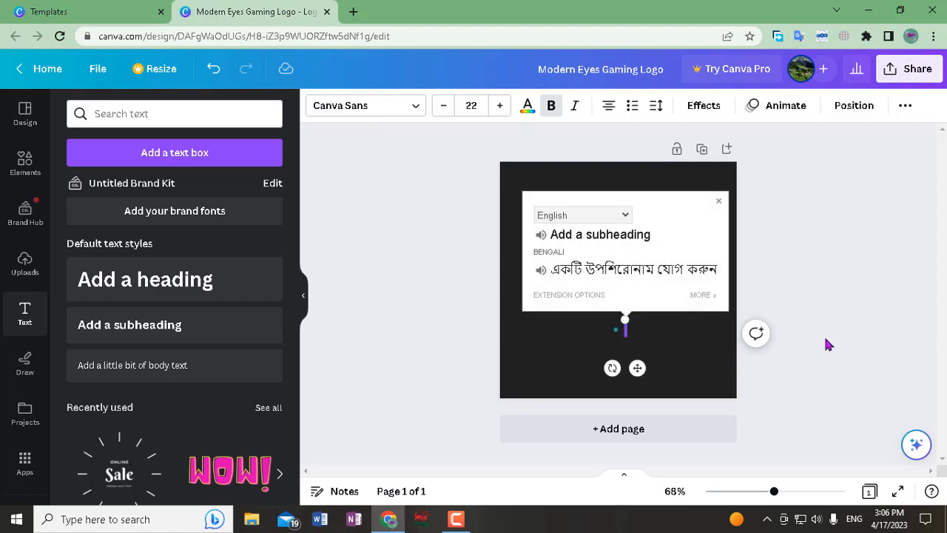
text(Raf)
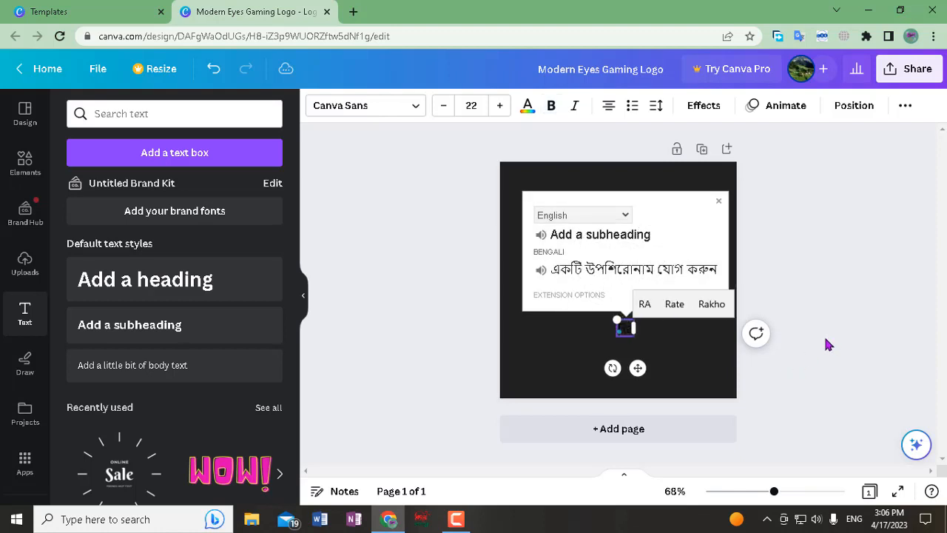
text(iq u)
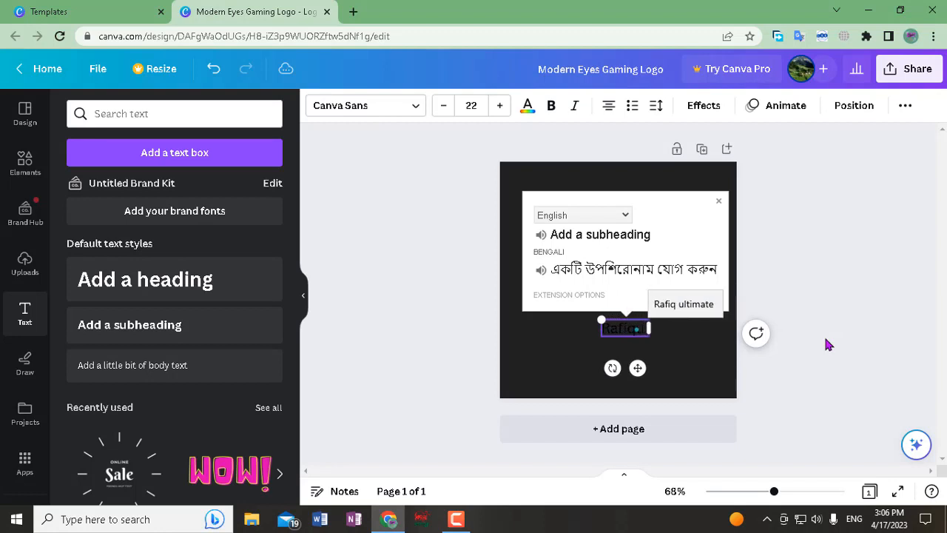
text(l)
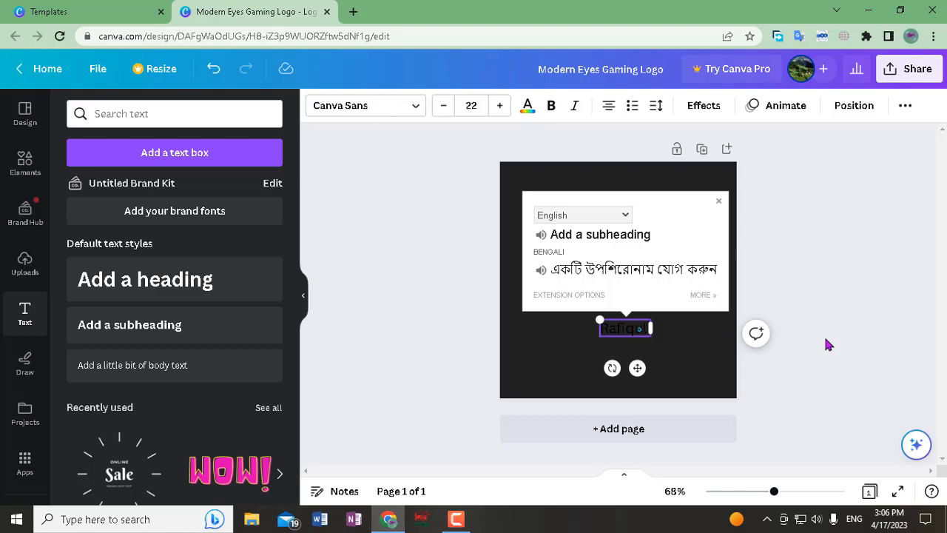
text( V)
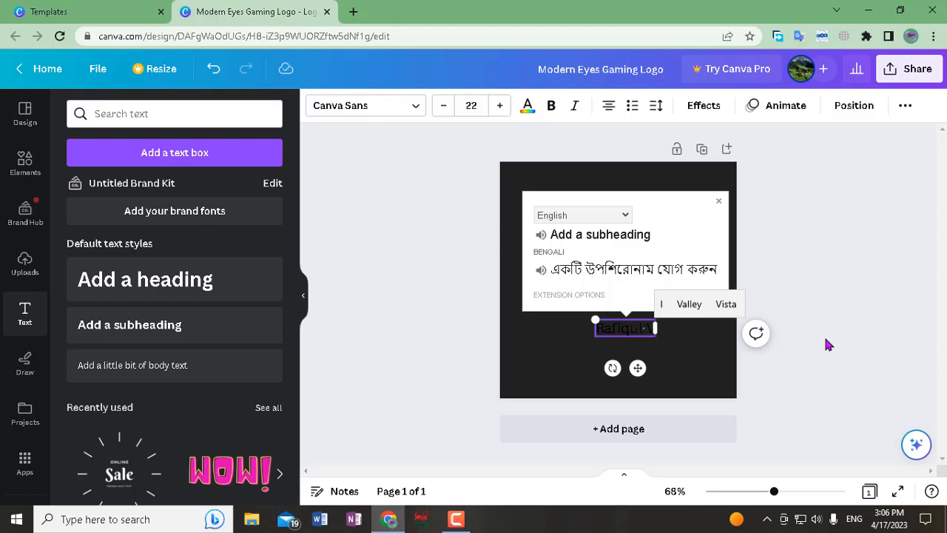
text(iogs)
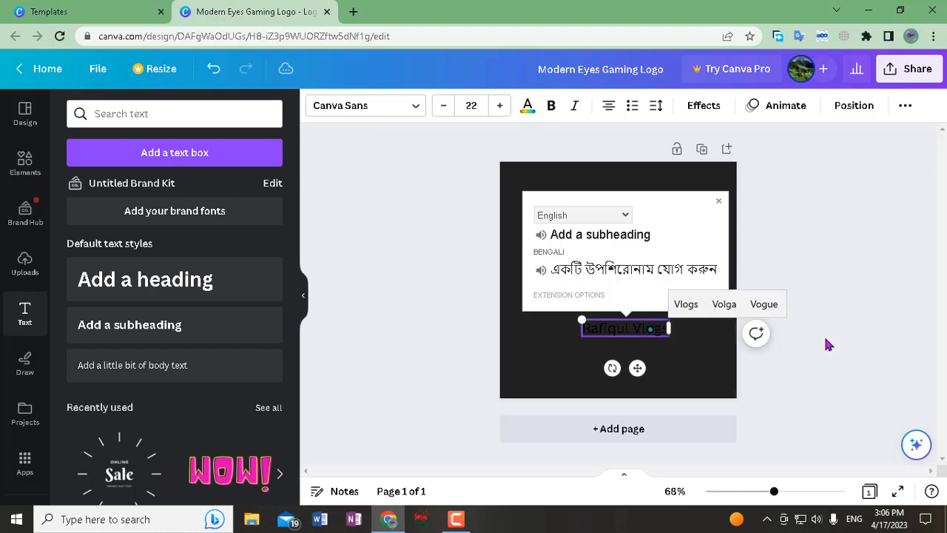
click(806, 280)
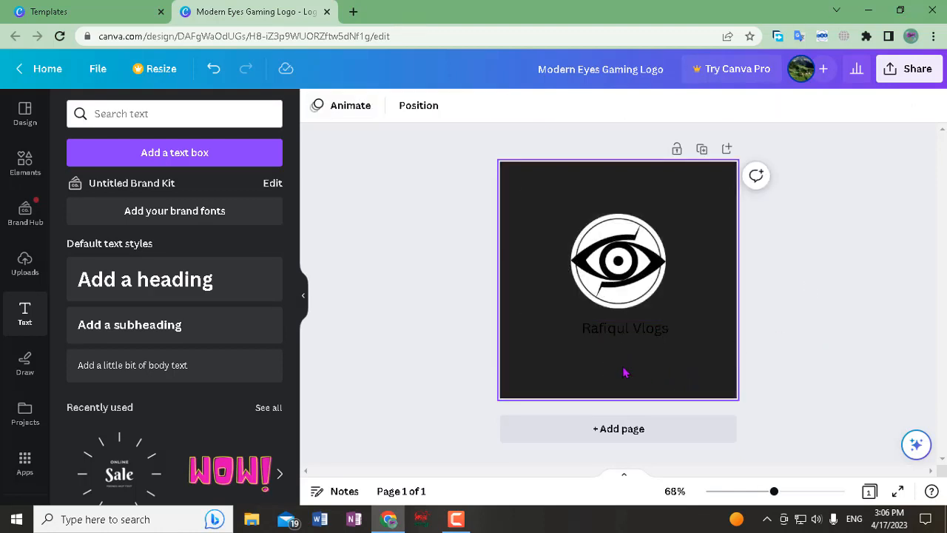
Select the channel name, frame its font size, color, bold/italic, alignment, list and Effects options in a screen capture, and discard the capture.
click(606, 334)
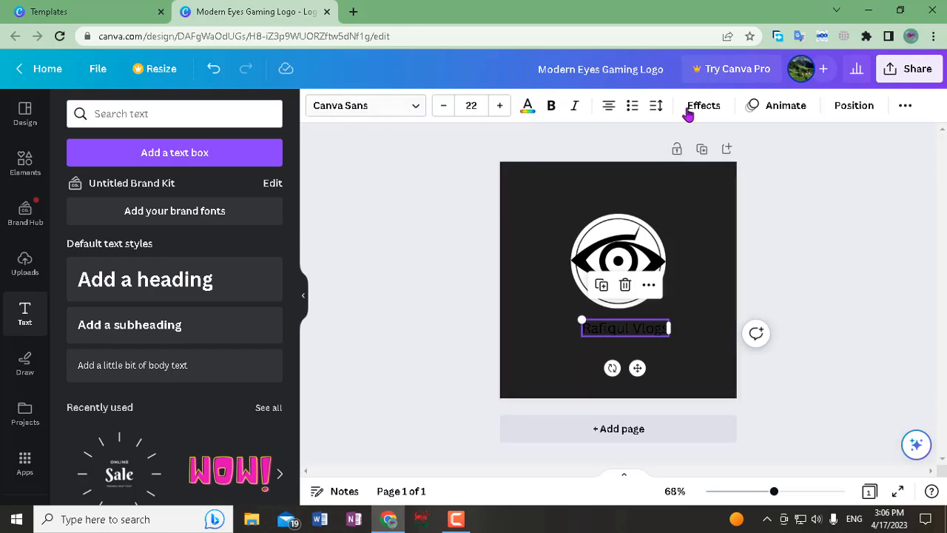
key(super+shift+s)
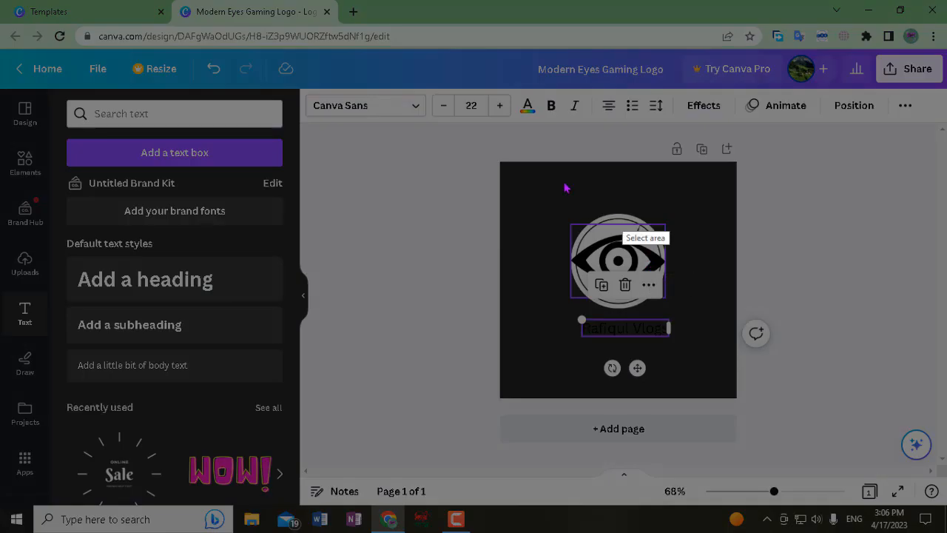
drag(206, 42, 930, 158)
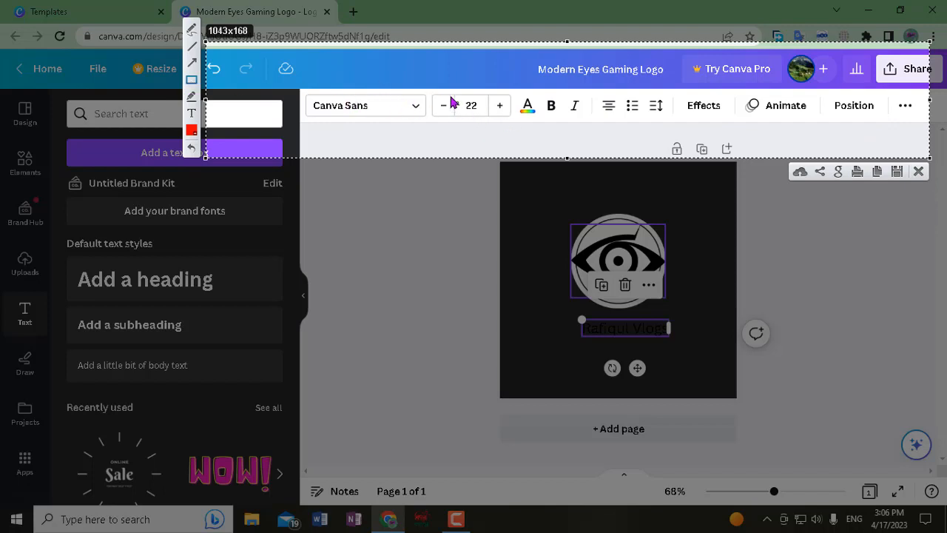
drag(431, 98, 511, 117)
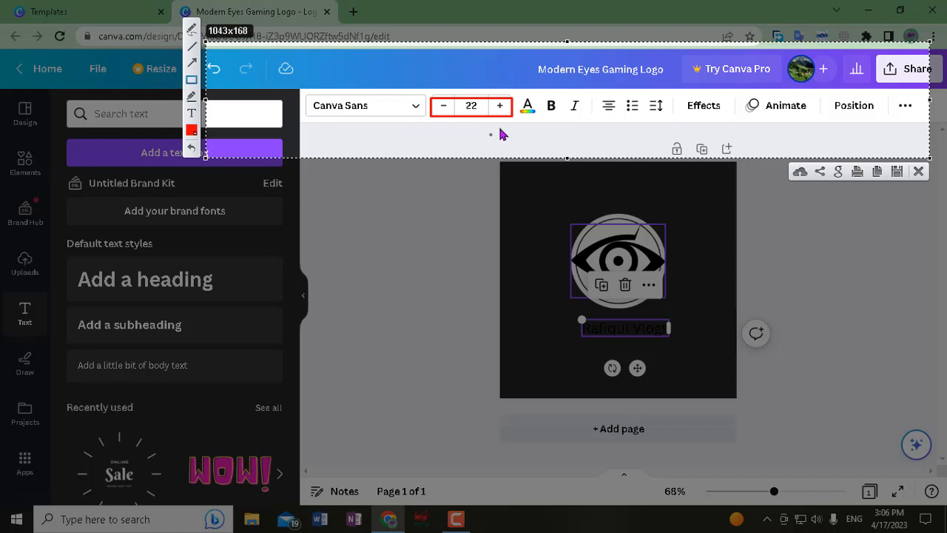
drag(522, 95, 541, 121)
mouse_move(547, 99)
mouse_down()
mouse_move(567, 121)
mouse_move(589, 120)
mouse_up()
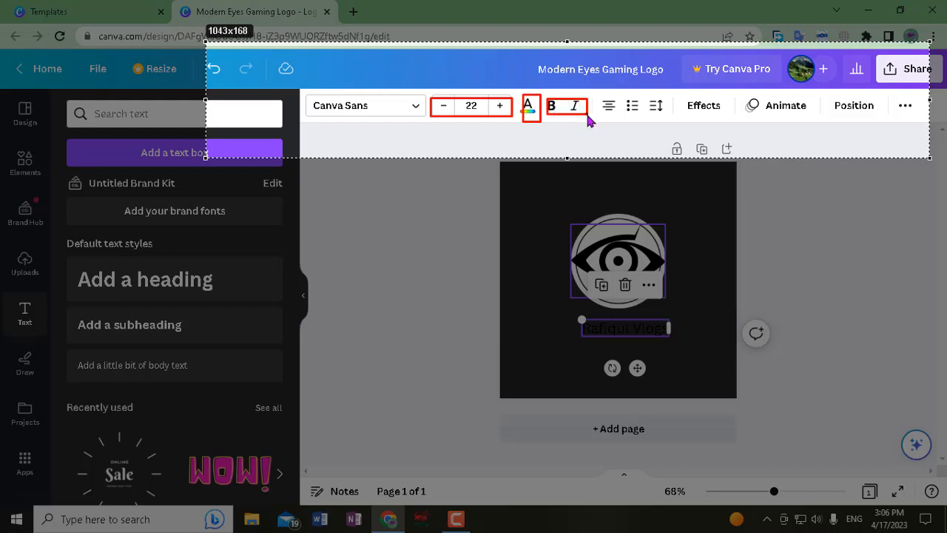
drag(600, 92, 620, 115)
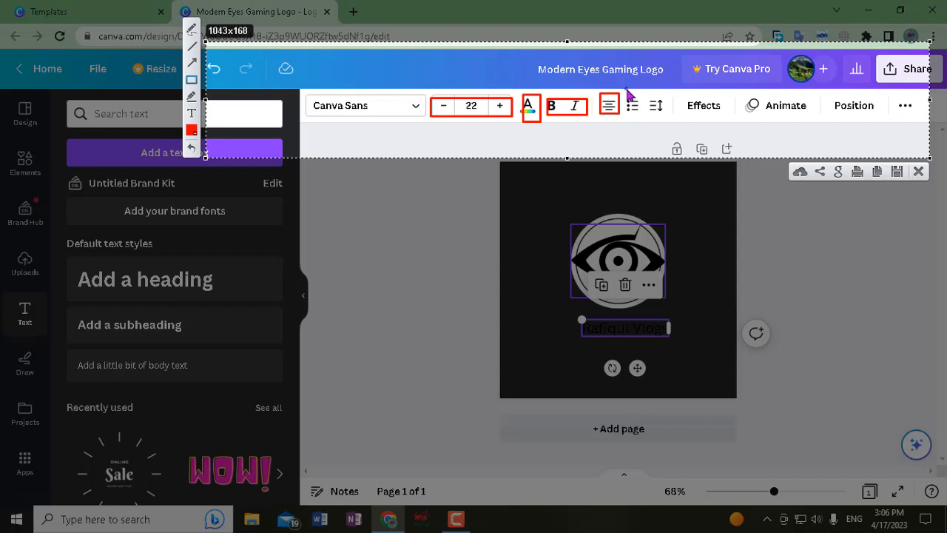
mouse_move(630, 92)
mouse_down()
mouse_move(638, 116)
mouse_move(629, 111)
mouse_move(643, 112)
mouse_move(628, 117)
mouse_up()
drag(681, 98, 736, 118)
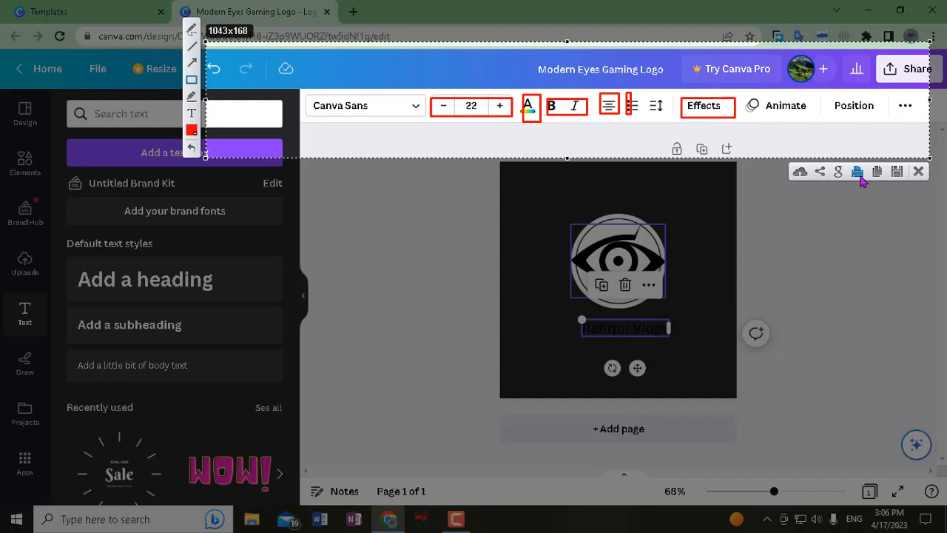
click(919, 171)
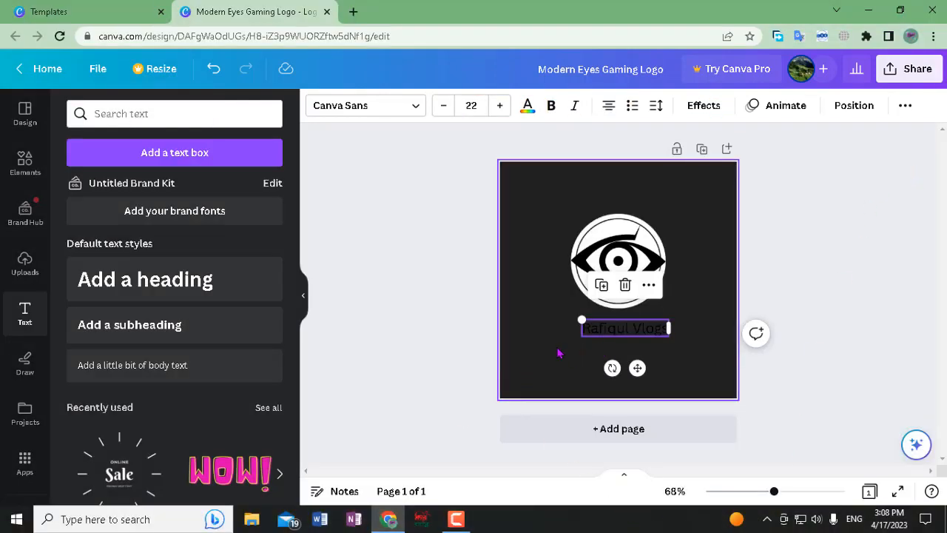
Set the channel name's text color to light lime green from the default solid colors.
click(525, 111)
scroll(140, 446, down, 2)
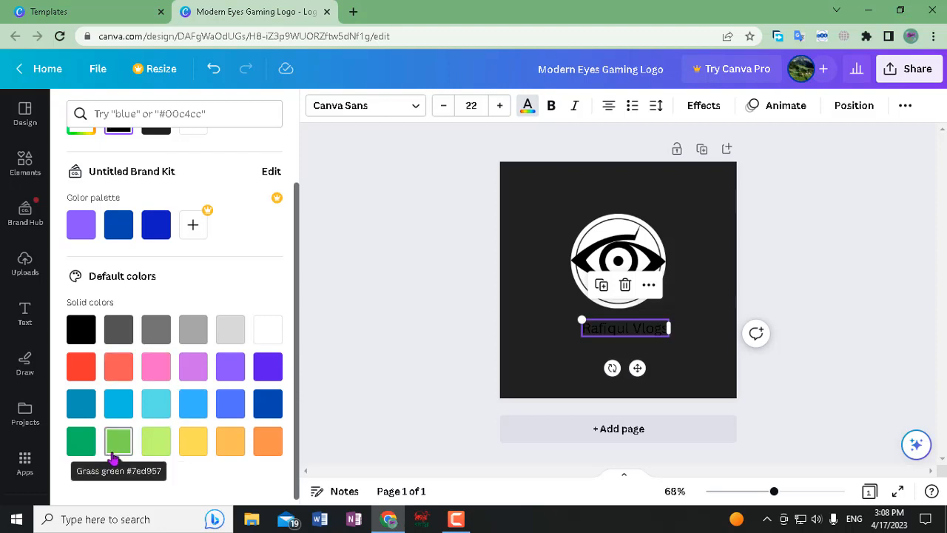
click(154, 442)
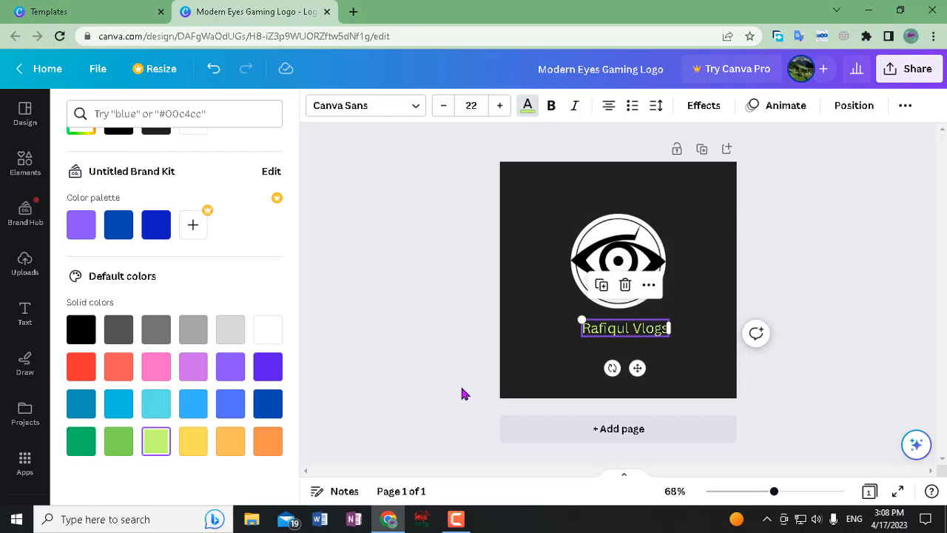
key(Escape)
click(537, 363)
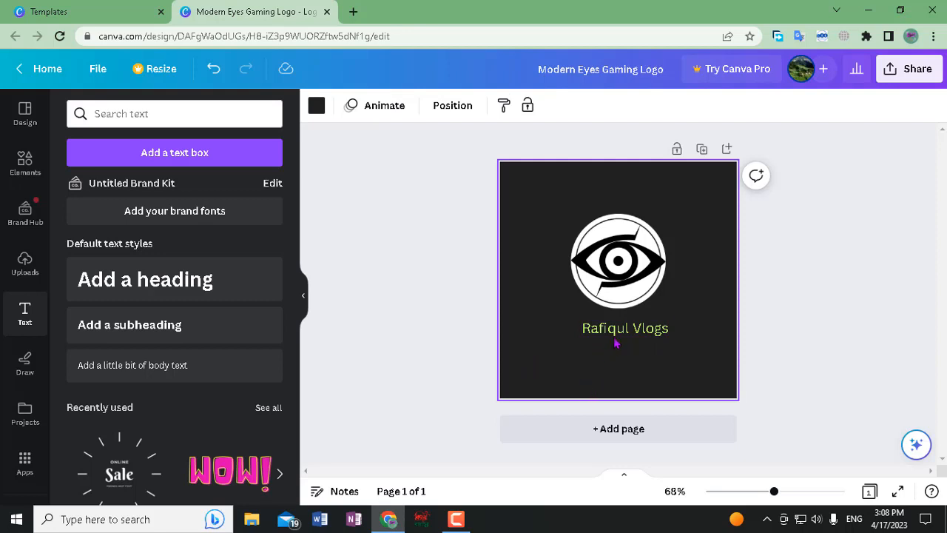
Set the channel name's text color to white from the default solid colors.
click(618, 332)
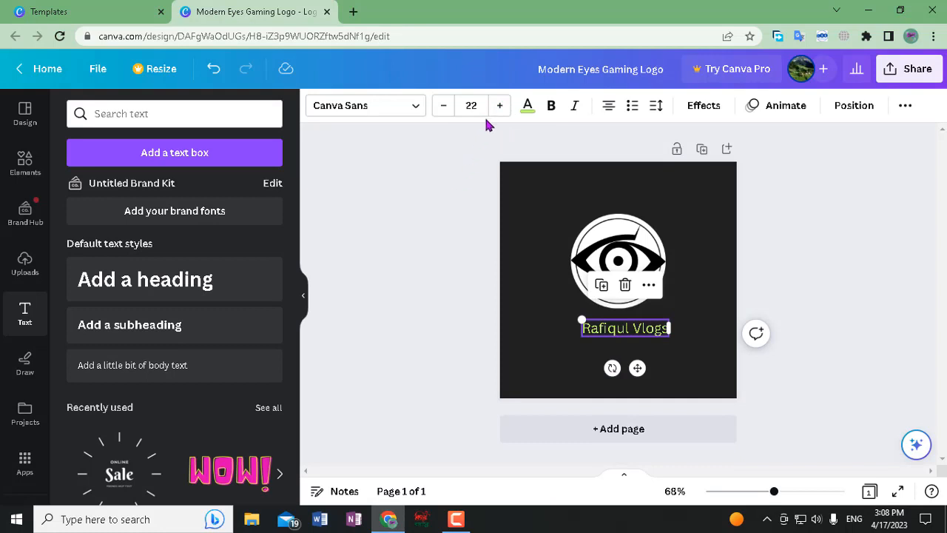
click(528, 109)
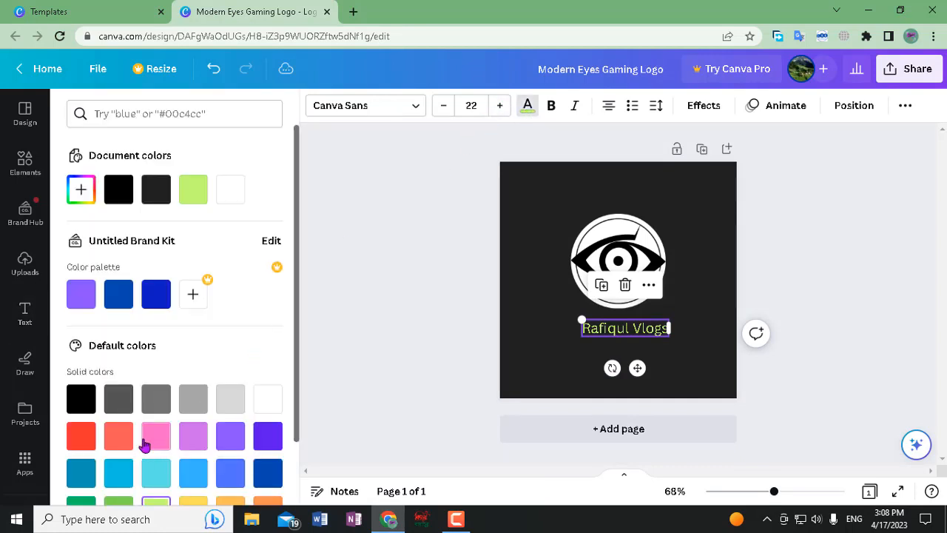
scroll(144, 444, down, 1)
click(267, 330)
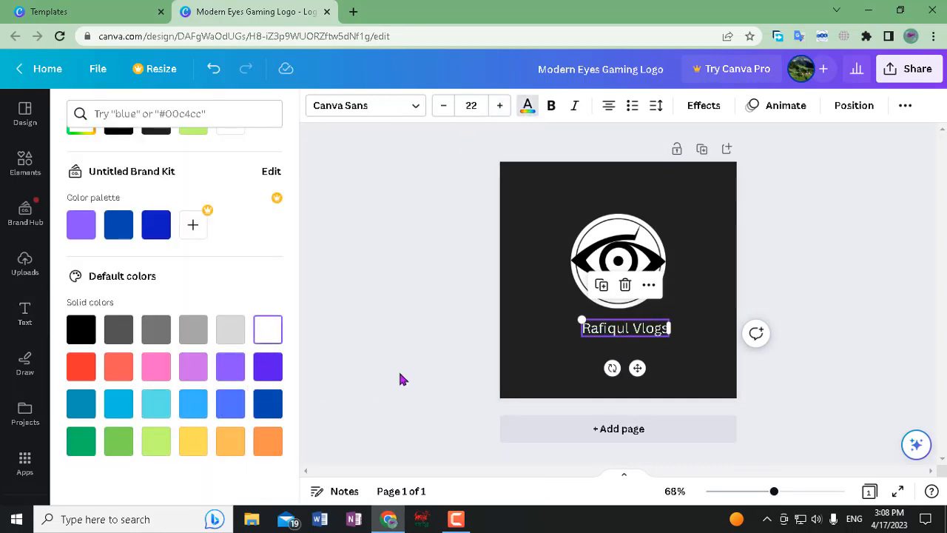
click(503, 345)
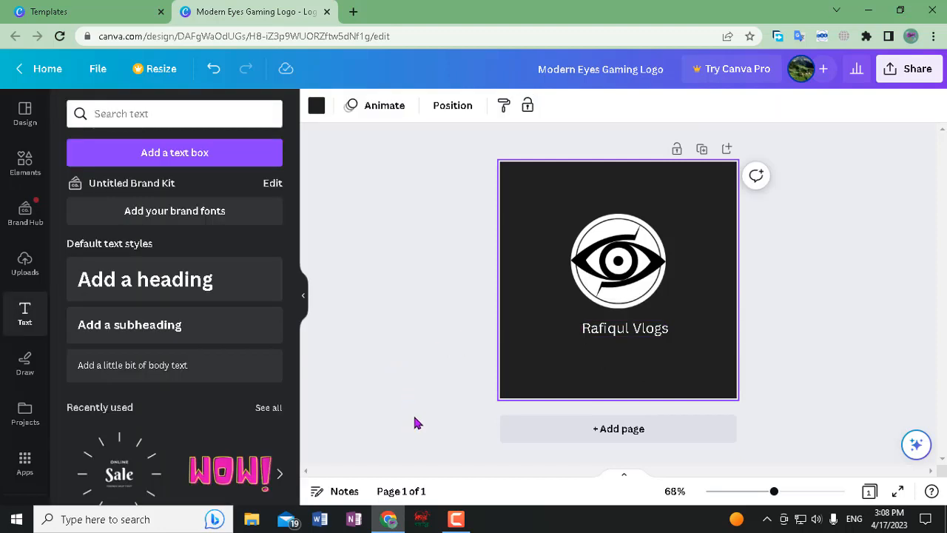
Shrink the black eye graphic slightly and center it inside the white circle of the emblem.
click(616, 272)
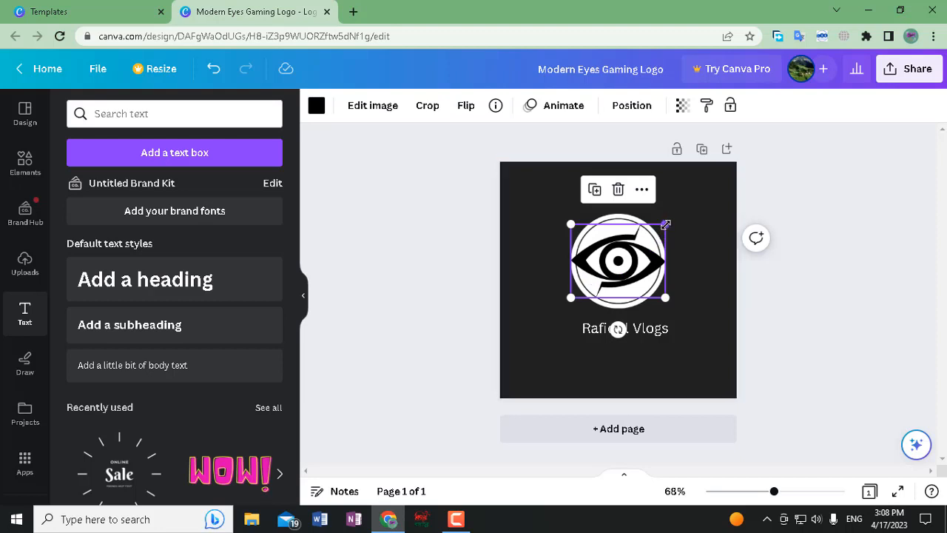
drag(665, 225, 648, 239)
drag(615, 271, 624, 257)
click(509, 287)
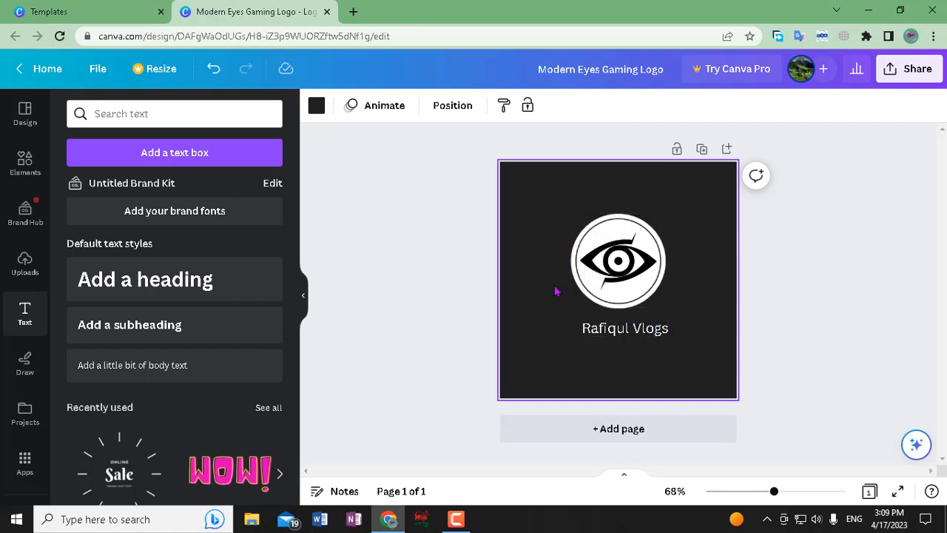
Search the elements for Circle and add the thick ring outline graphic to the logo.
click(26, 177)
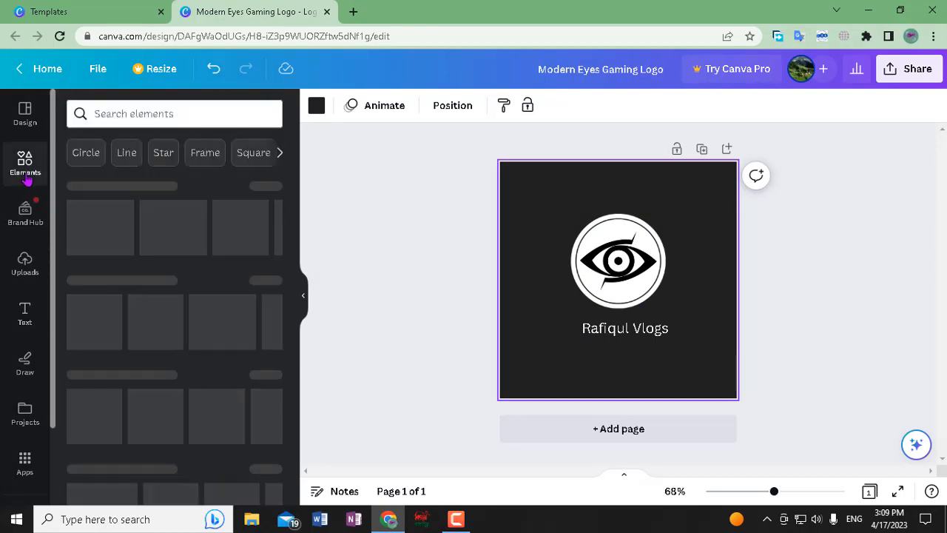
click(177, 115)
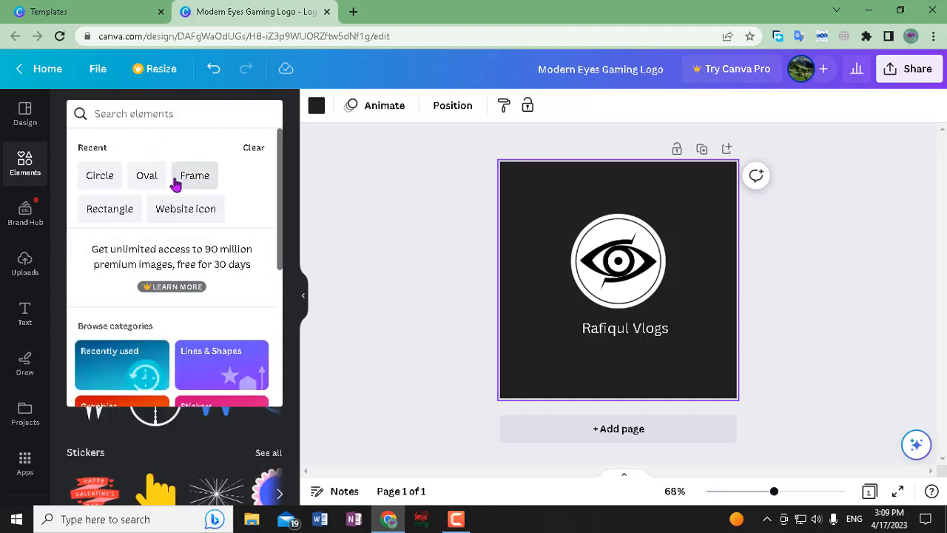
click(100, 179)
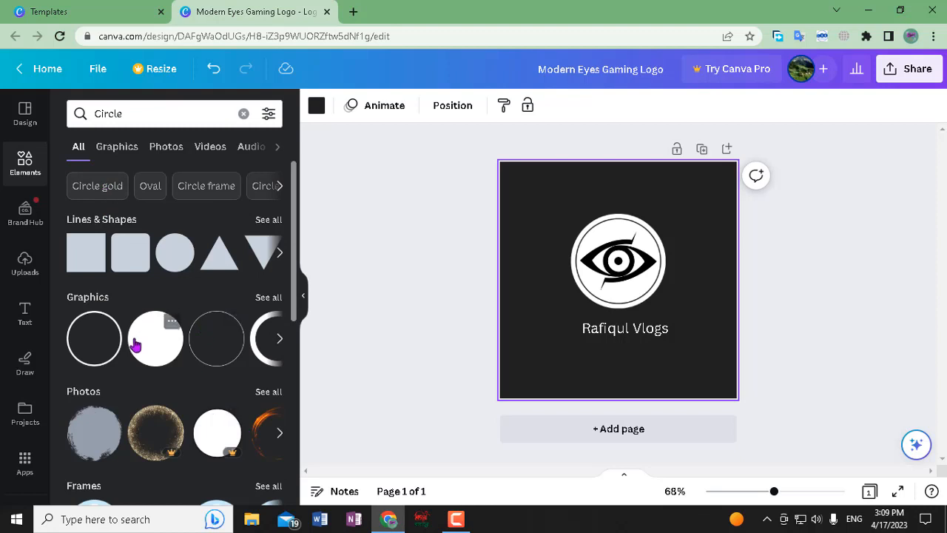
scroll(218, 343, down, 1)
scroll(212, 334, up, 1)
scroll(212, 359, down, 2)
scroll(213, 378, up, 2)
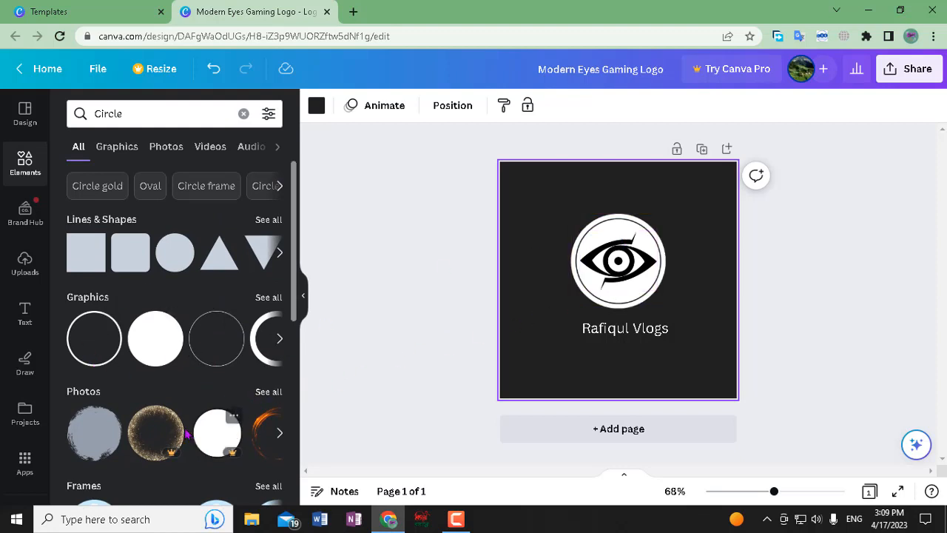
click(100, 359)
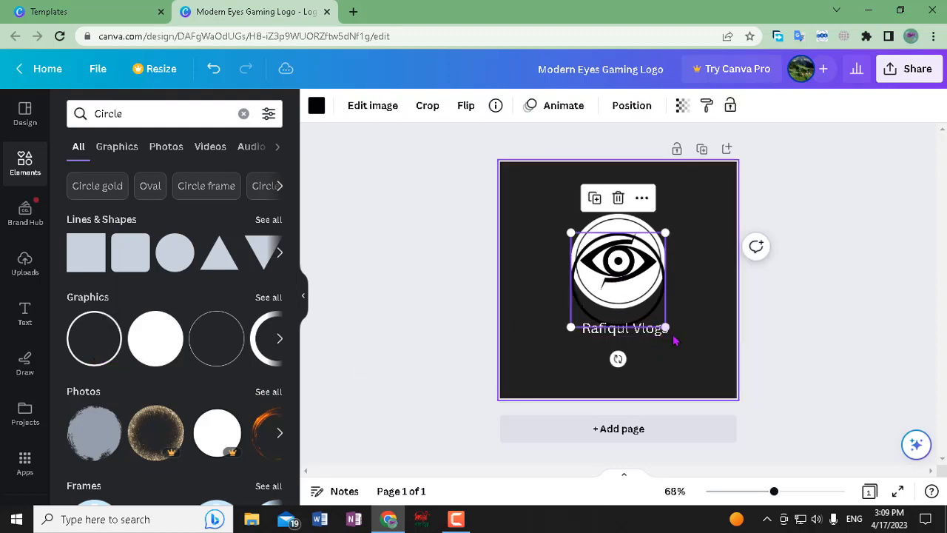
Resize the black ring to be slightly larger than the white emblem and center it around the emblem as a border.
drag(665, 329, 696, 349)
drag(635, 297, 622, 268)
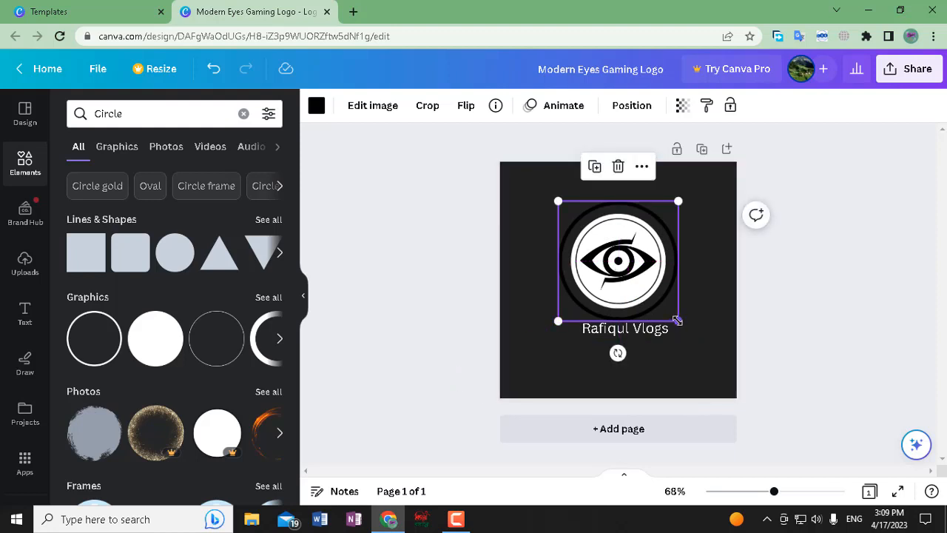
drag(677, 319, 666, 309)
drag(624, 280, 630, 287)
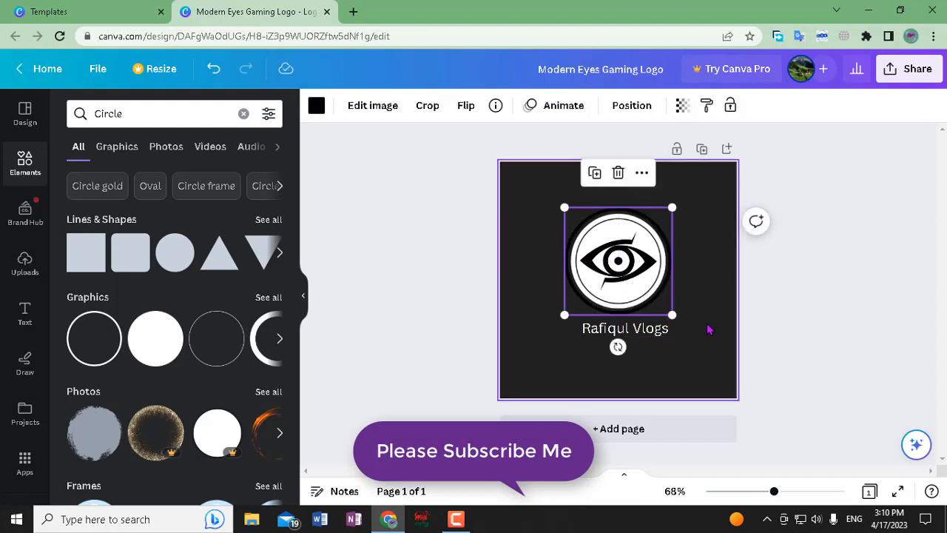
click(473, 332)
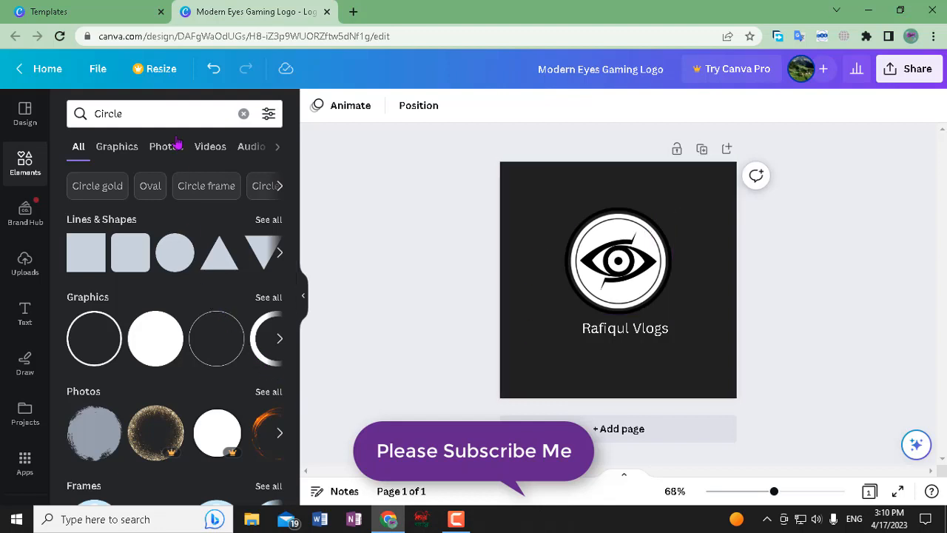
click(134, 120)
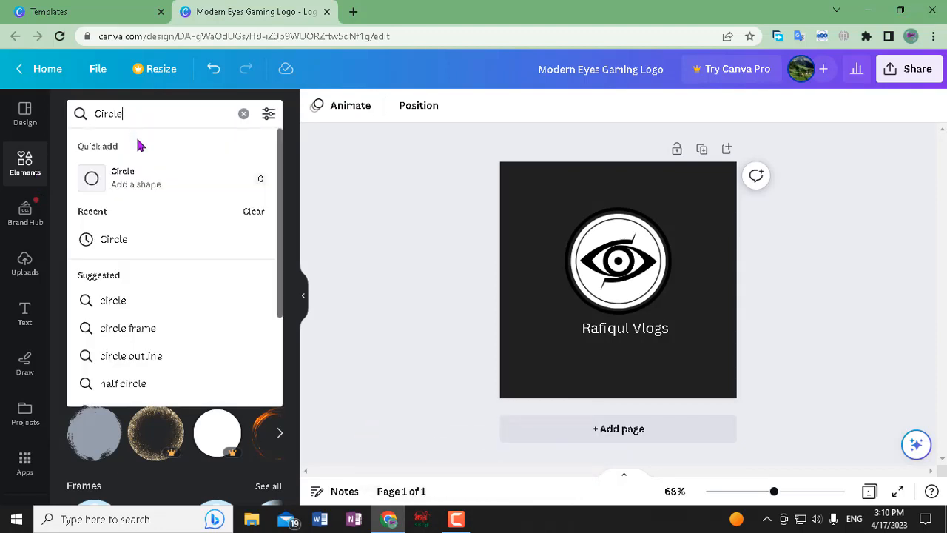
key(Return)
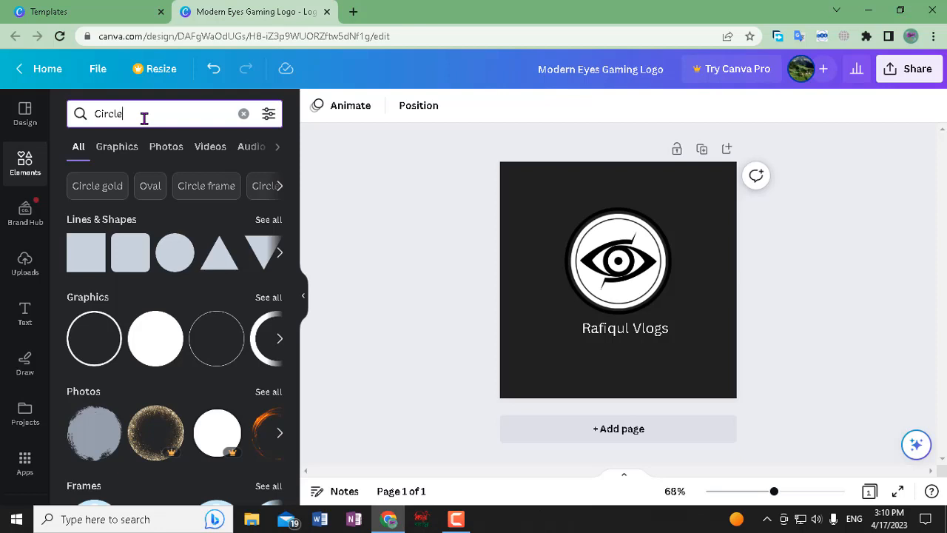
text(st)
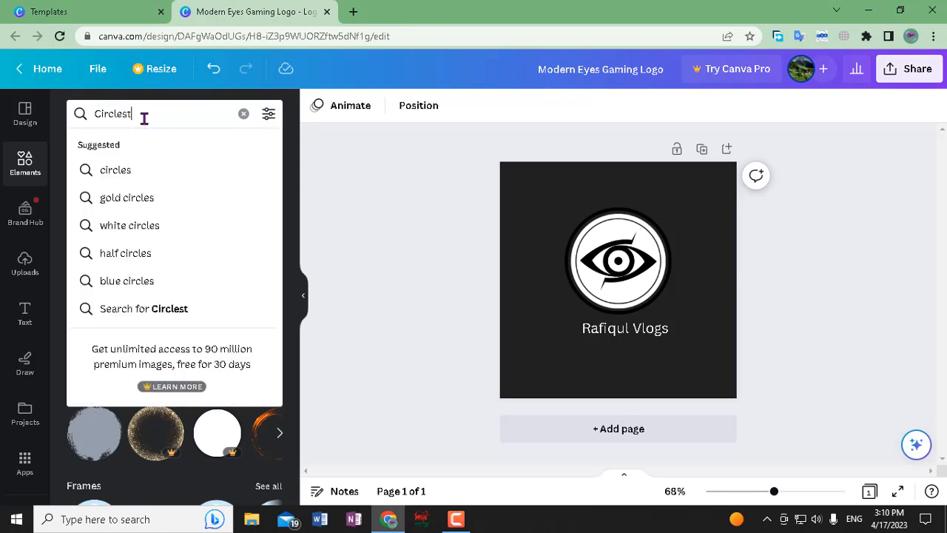
text(ar)
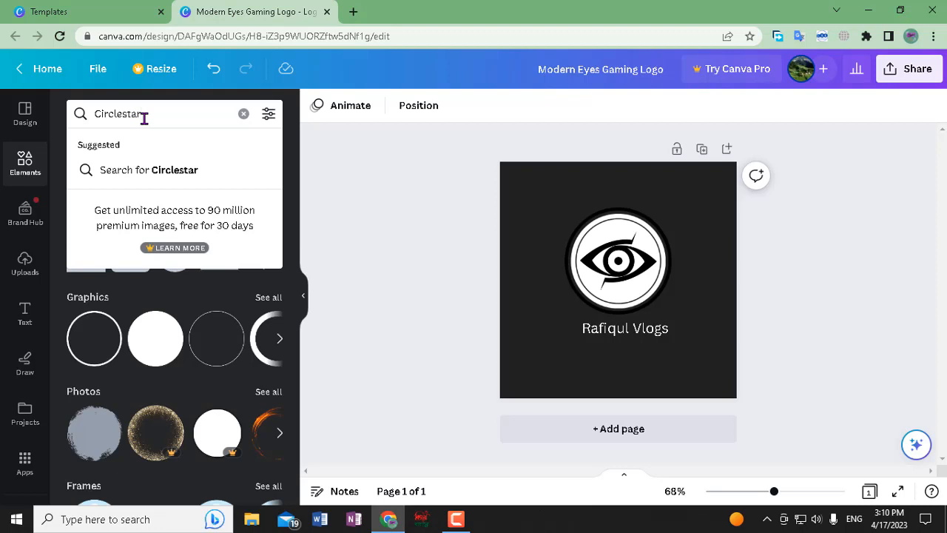
Clear the previous search term and search the elements for "star".
key(BackSpace)
key(BackSpace)
key(BackSpace)
key(BackSpace)
key(BackSpace)
key(BackSpace)
key(BackSpace)
key(BackSpace)
key(BackSpace)
key(BackSpace)
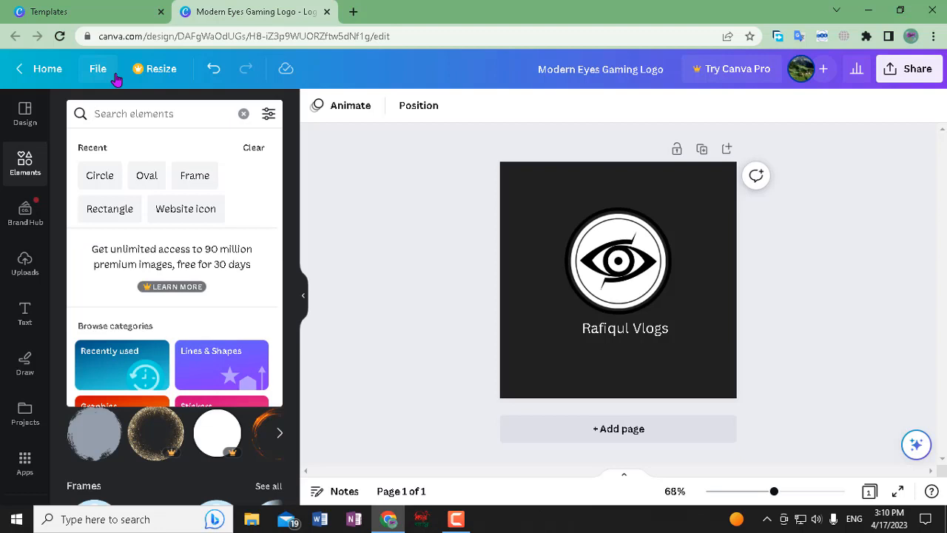
text(sa)
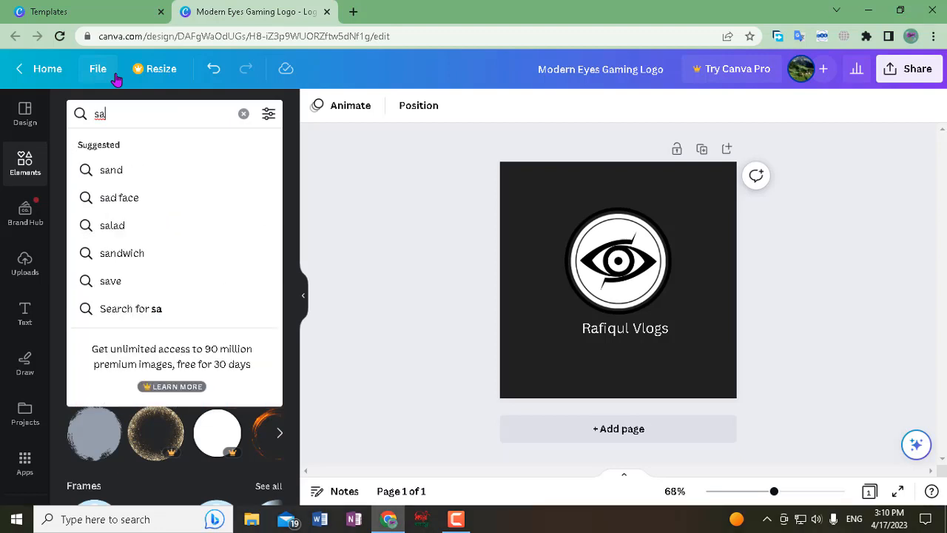
key(BackSpace)
text(t)
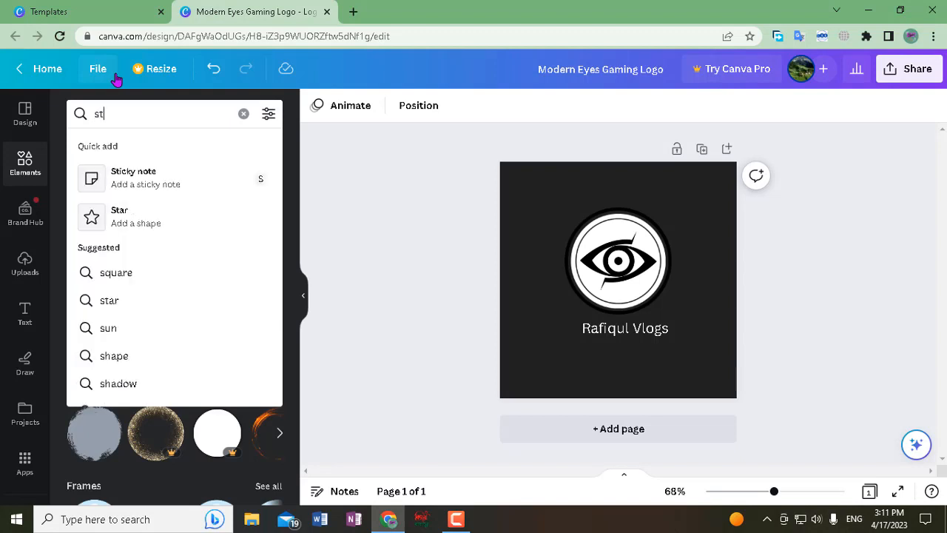
text(ar)
key(Return)
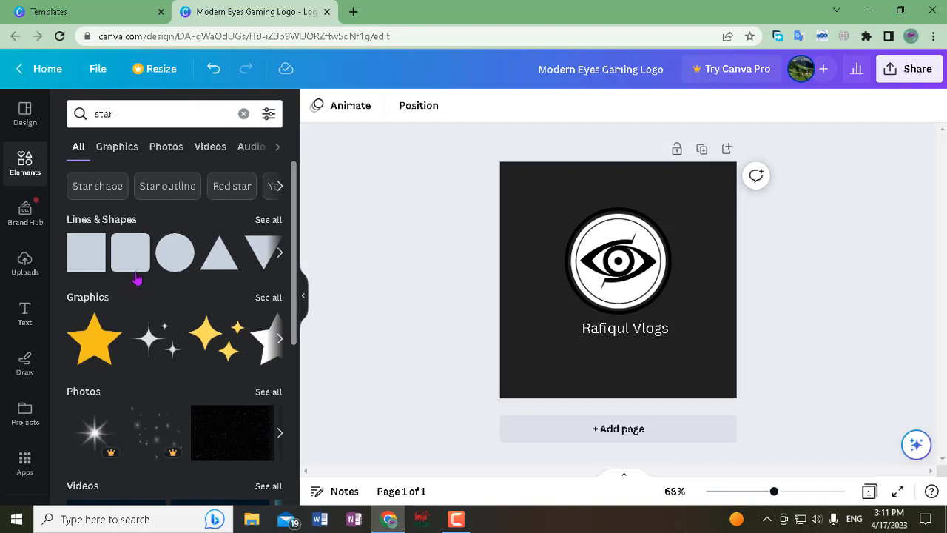
Add the solid gold star graphic, shrink it to a small size and place it just right of the emblem.
scroll(122, 281, down, 3)
scroll(160, 377, down, 2)
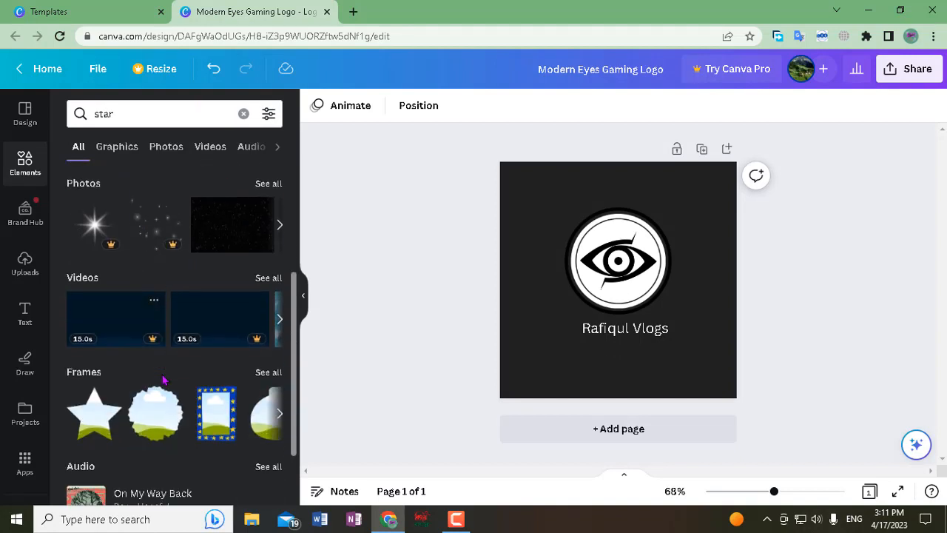
scroll(164, 380, up, 2)
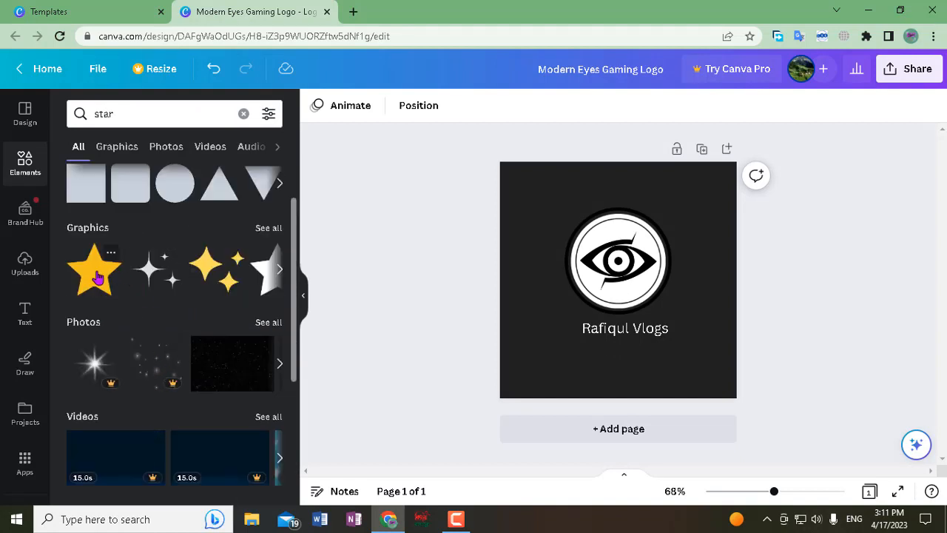
click(97, 276)
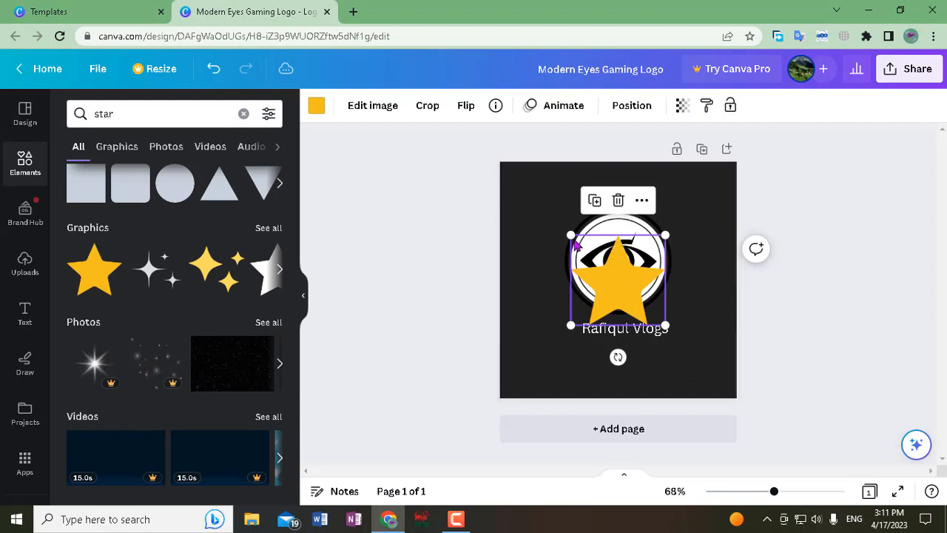
drag(578, 239, 685, 264)
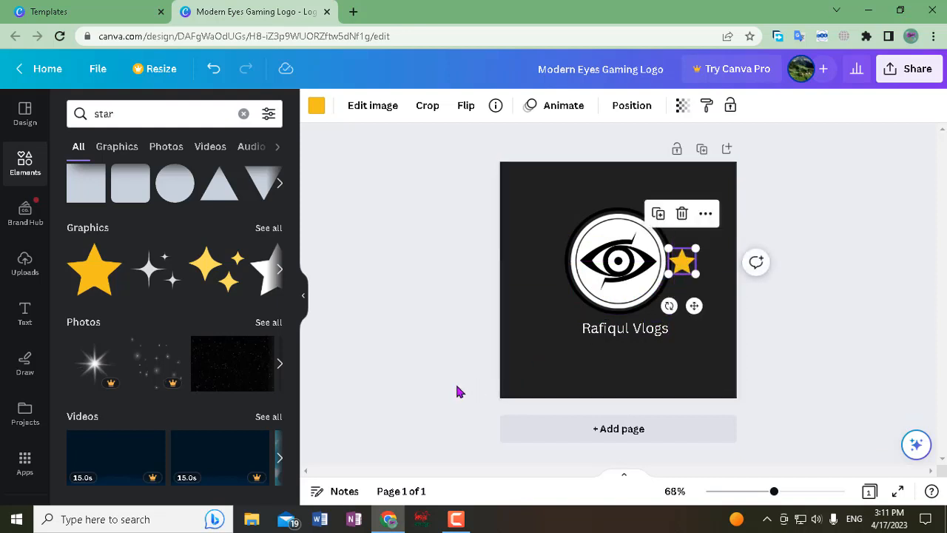
click(549, 313)
Add a second small gold star and place it left of the emblem, level with the first star.
click(99, 275)
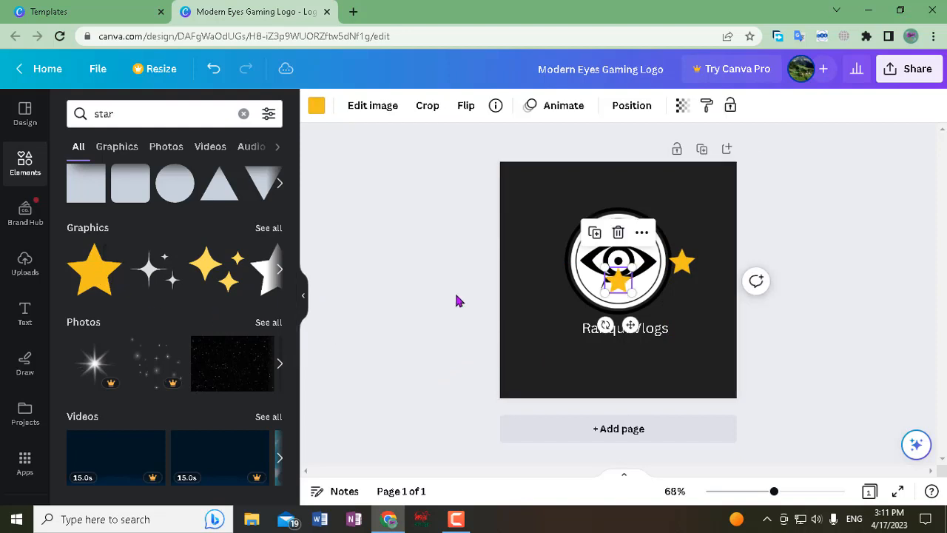
drag(622, 284, 560, 264)
click(514, 331)
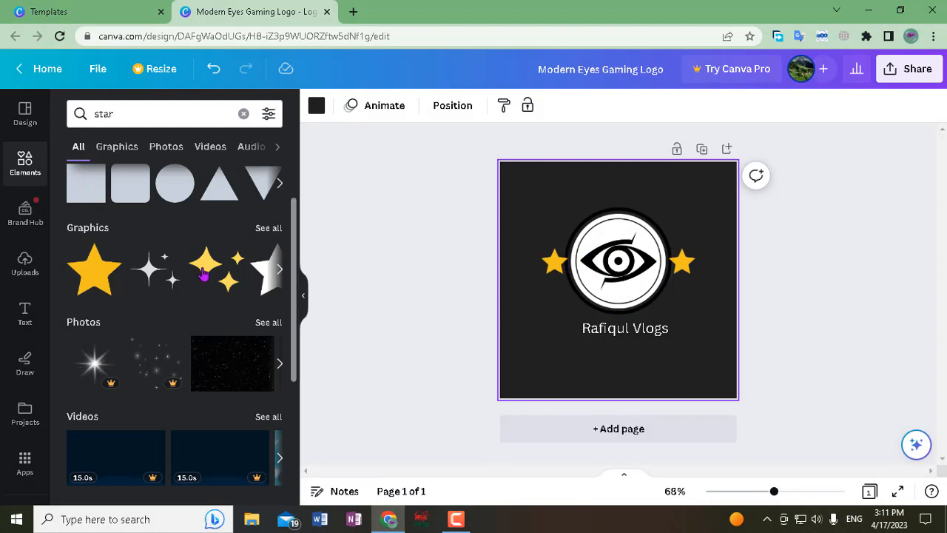
scroll(188, 418, down, 4)
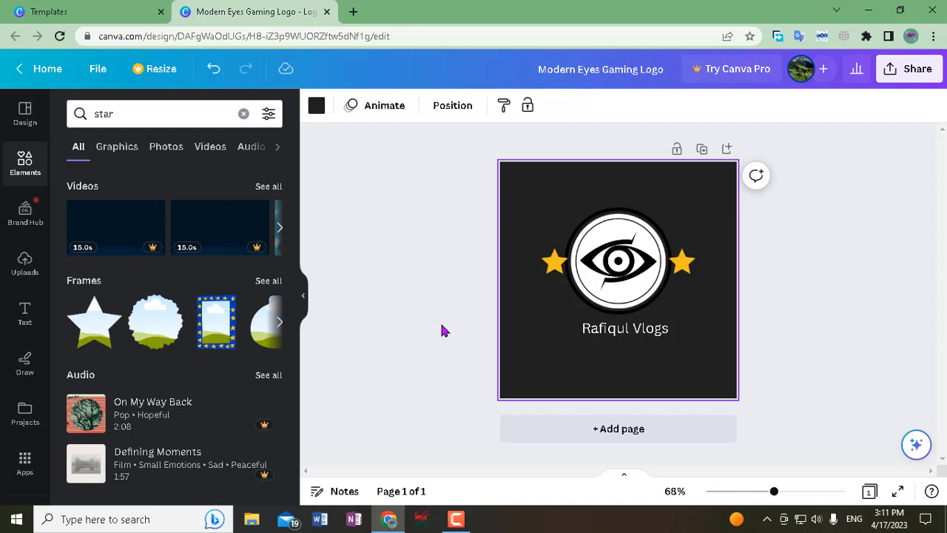
click(840, 304)
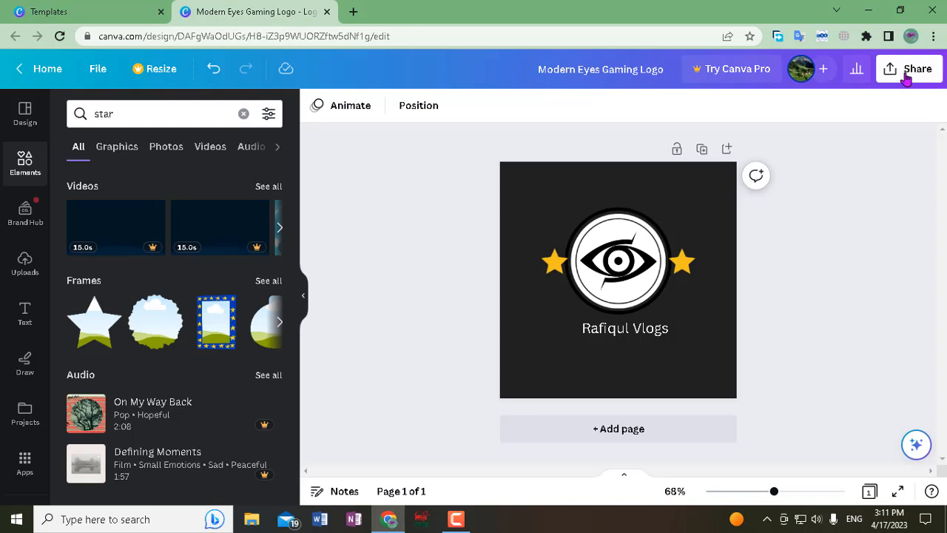
Download the finished logo as a PNG file, keeping the suggested file type.
click(901, 76)
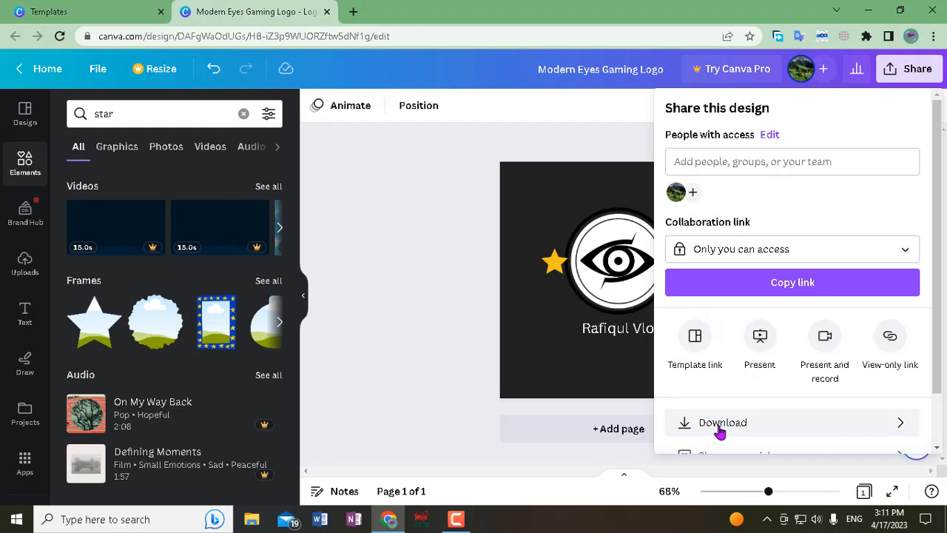
click(722, 429)
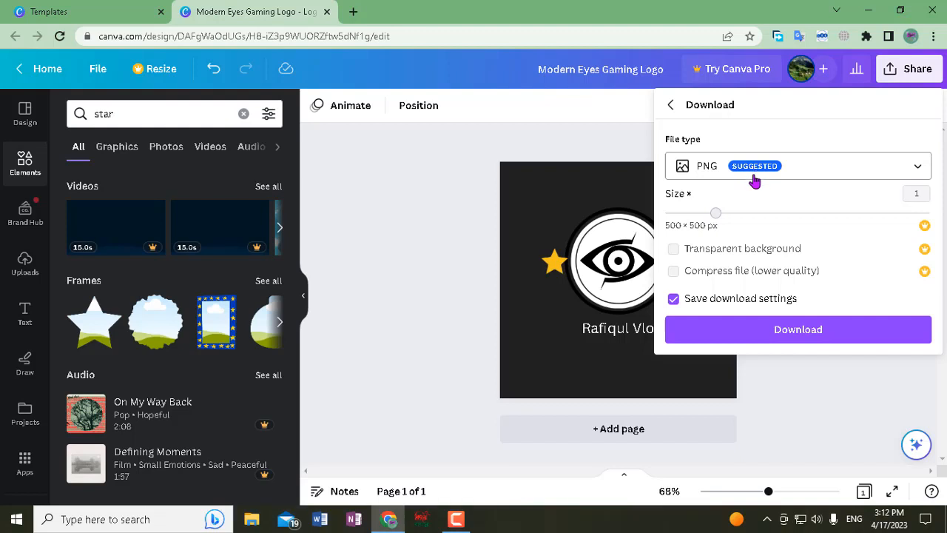
click(919, 170)
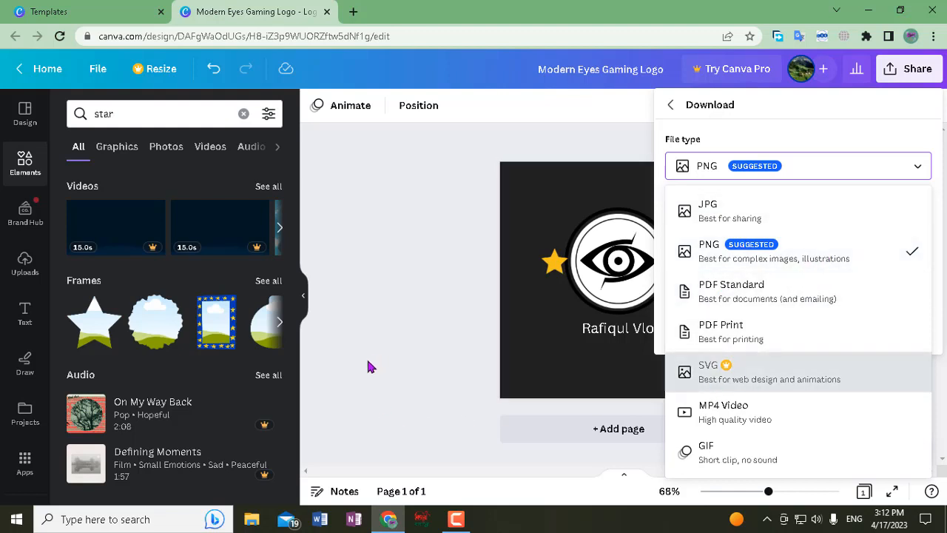
click(760, 169)
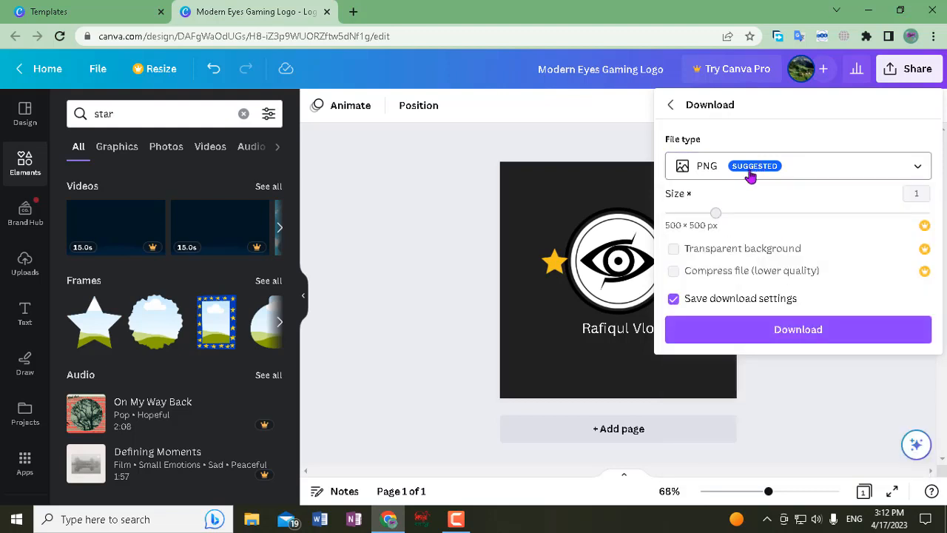
click(806, 339)
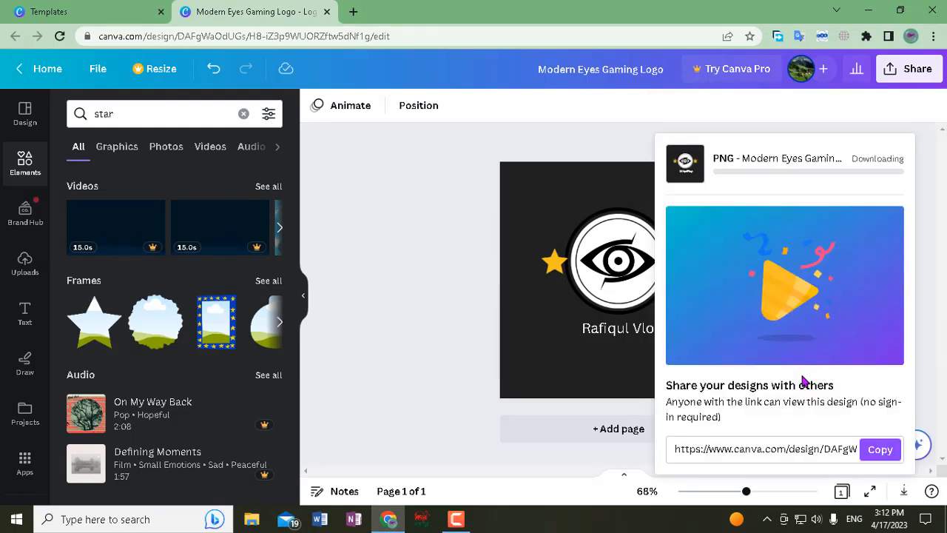